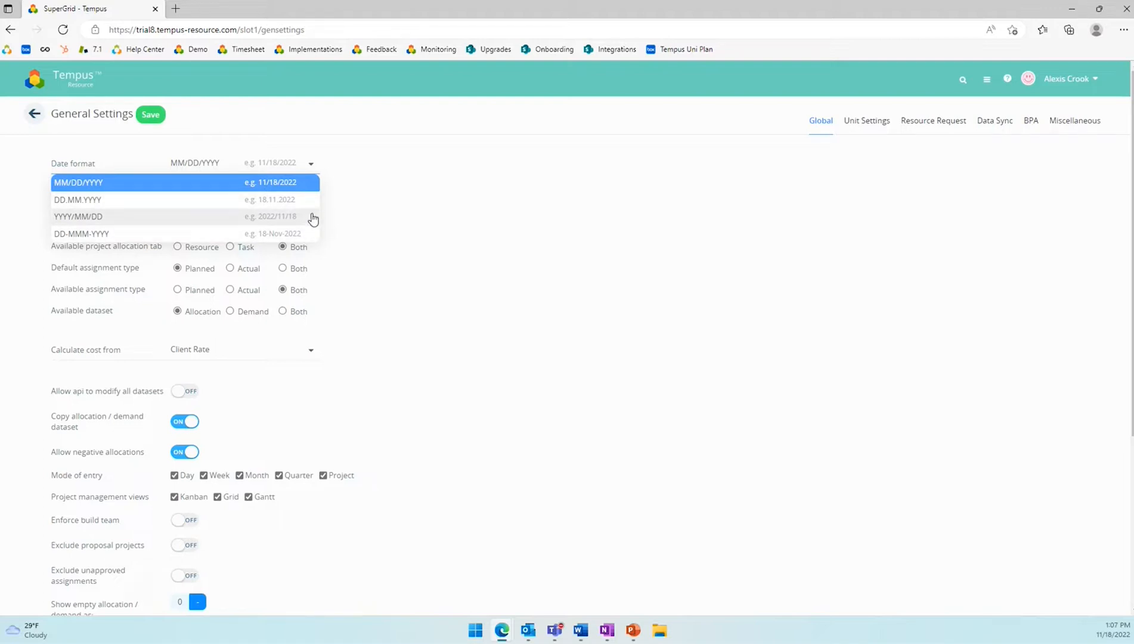
- Review the available options for date format, cost currency and number format in the global settings
click(343, 192)
click(311, 184)
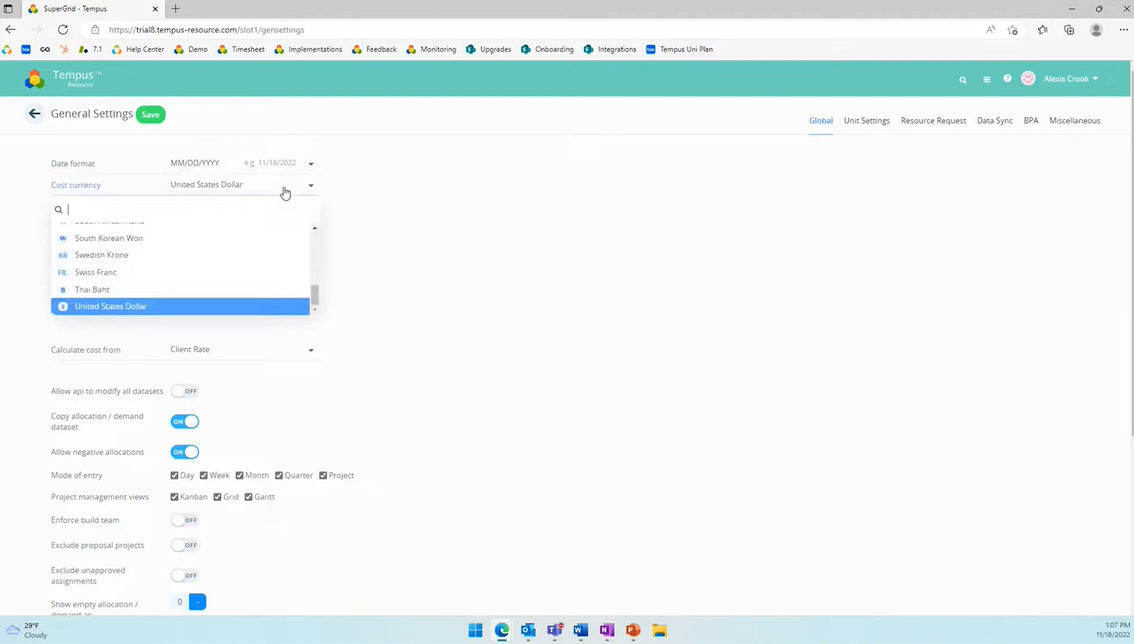
mouse_move(308, 291)
mouse_down()
mouse_move(327, 227)
mouse_move(327, 292)
mouse_up()
click(364, 273)
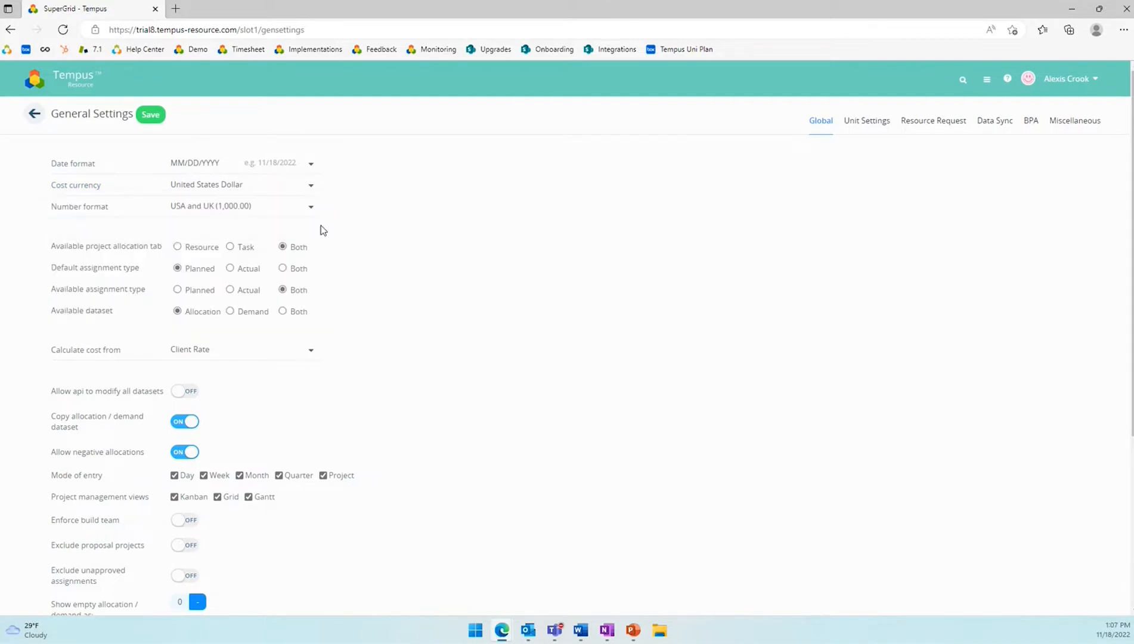
click(310, 207)
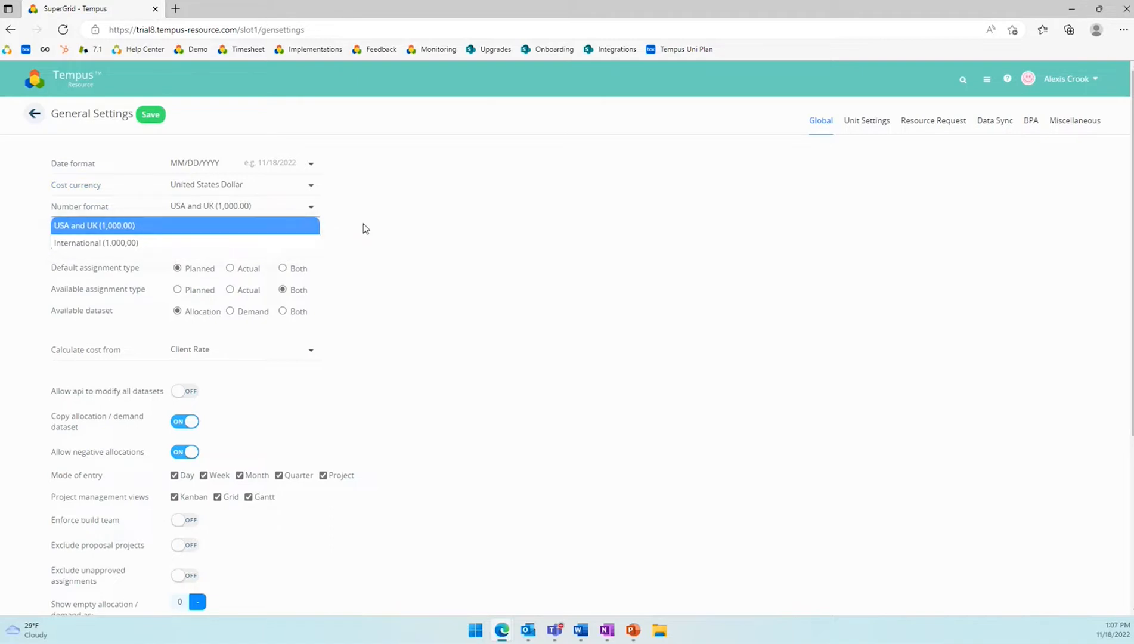
click(362, 225)
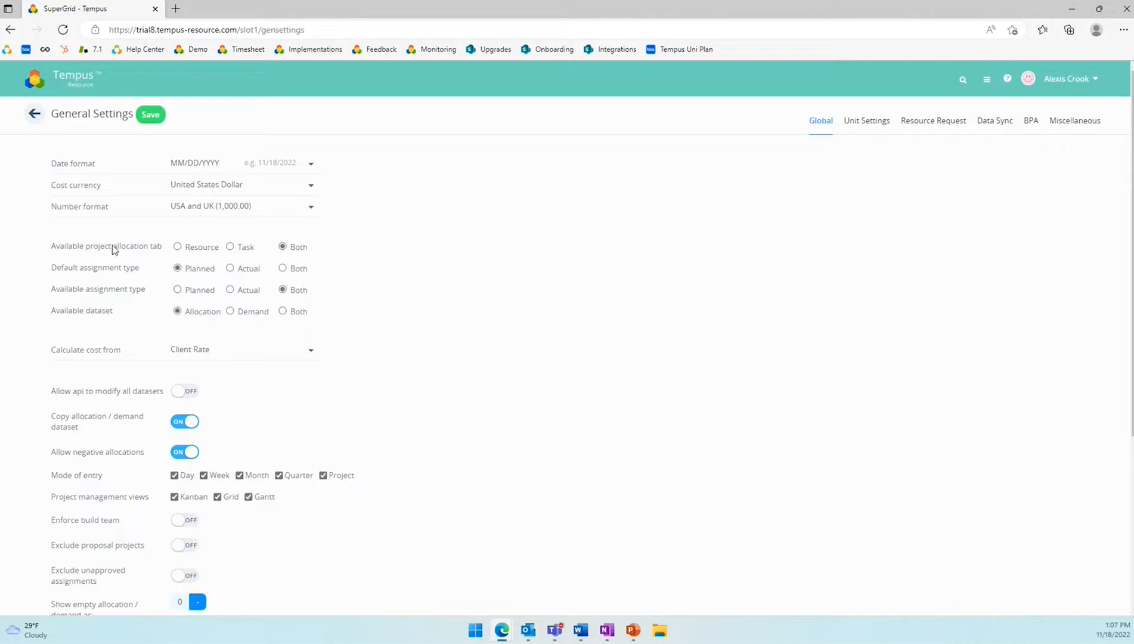
- Duplicate the browser tab and open the Aurora Phase 15 project's allocations from Project Management in it
right_click(85, 5)
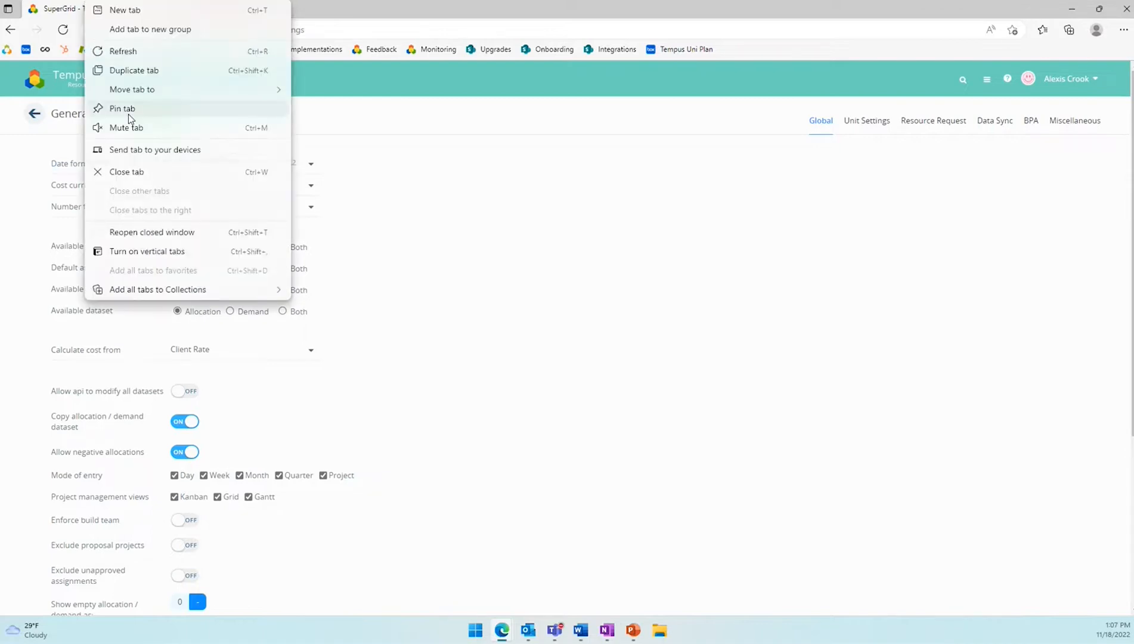
click(133, 75)
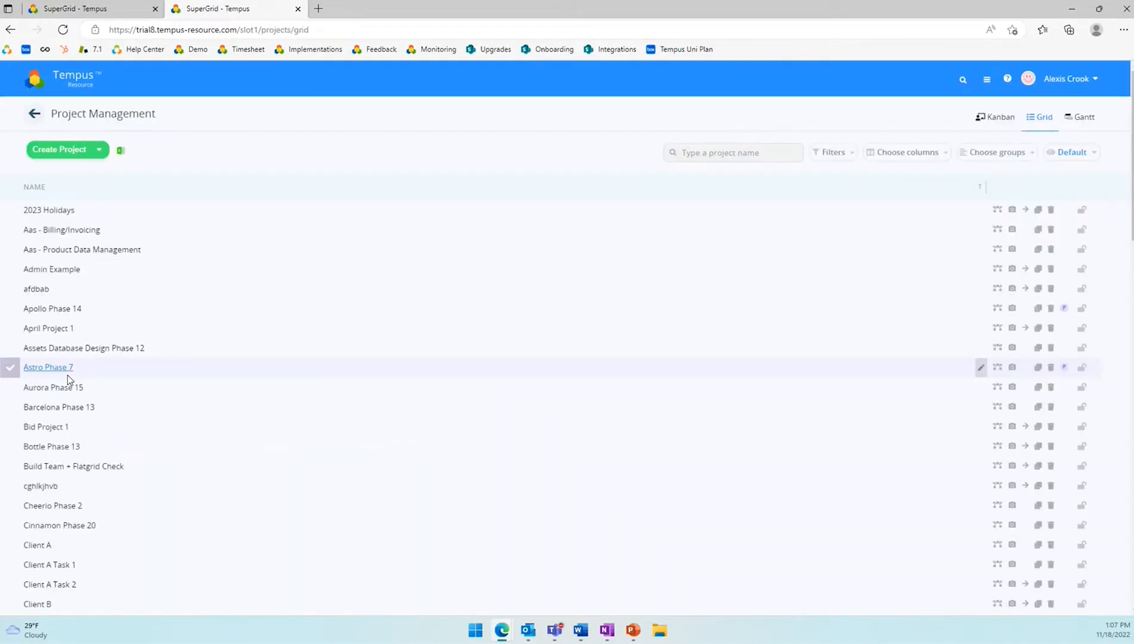
click(32, 115)
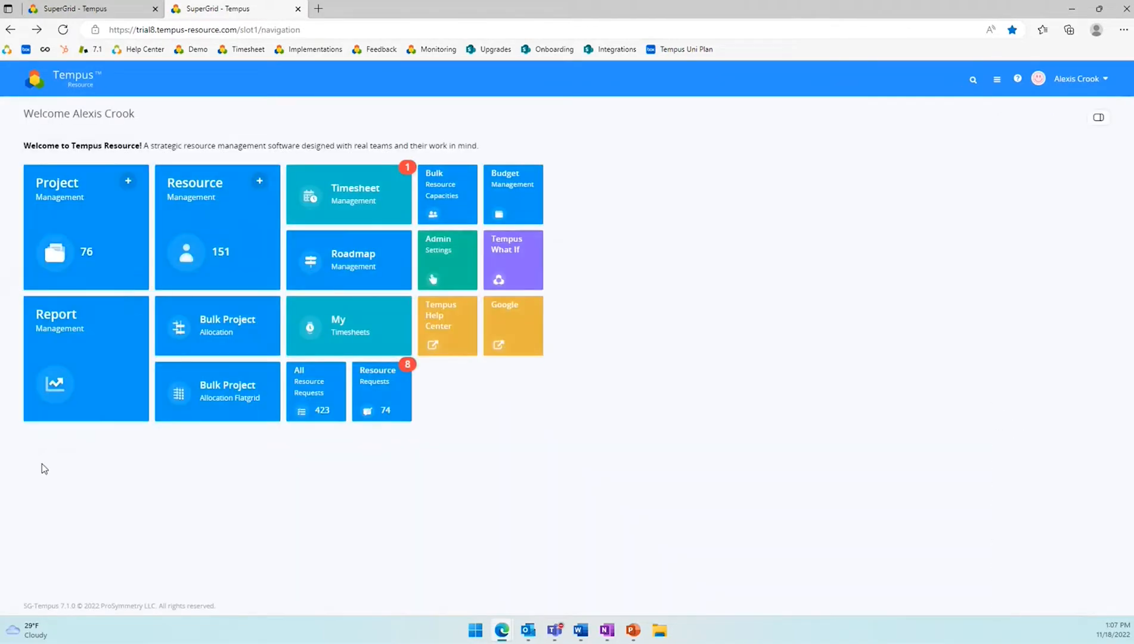
click(64, 216)
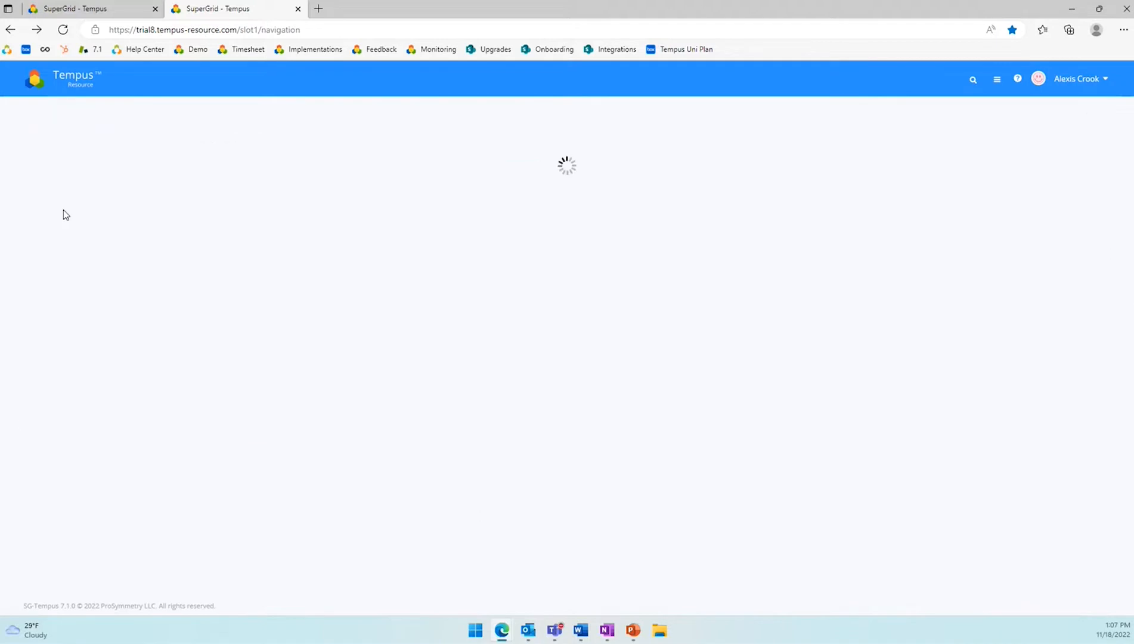
click(75, 391)
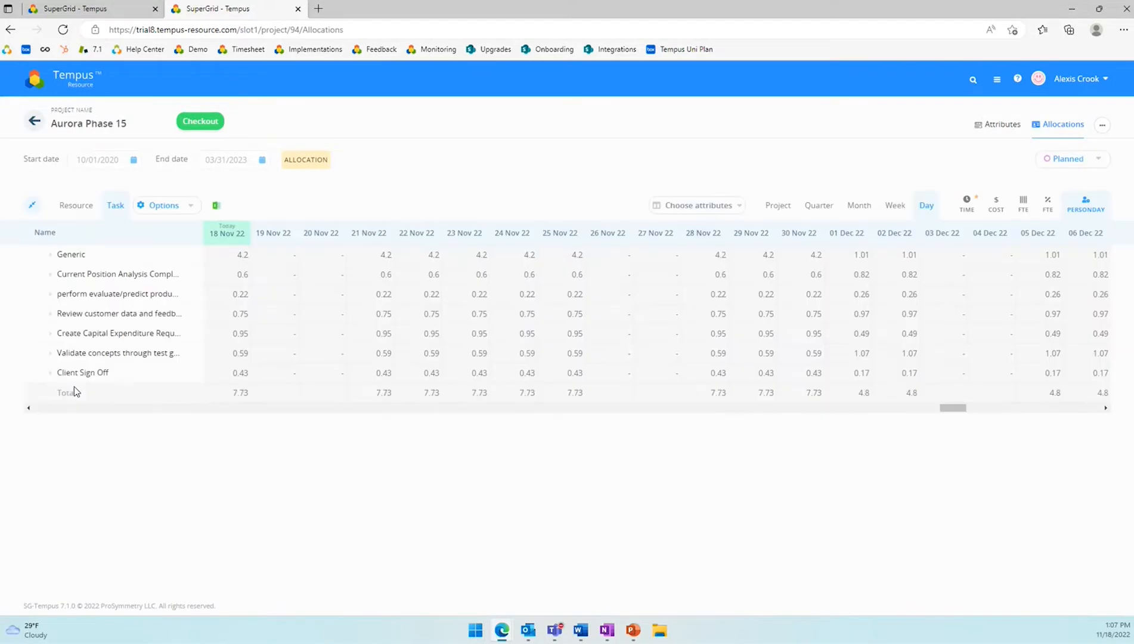
- Compare the project's Task and Resource allocation views, looking inside the Generic task and the first resource
click(111, 8)
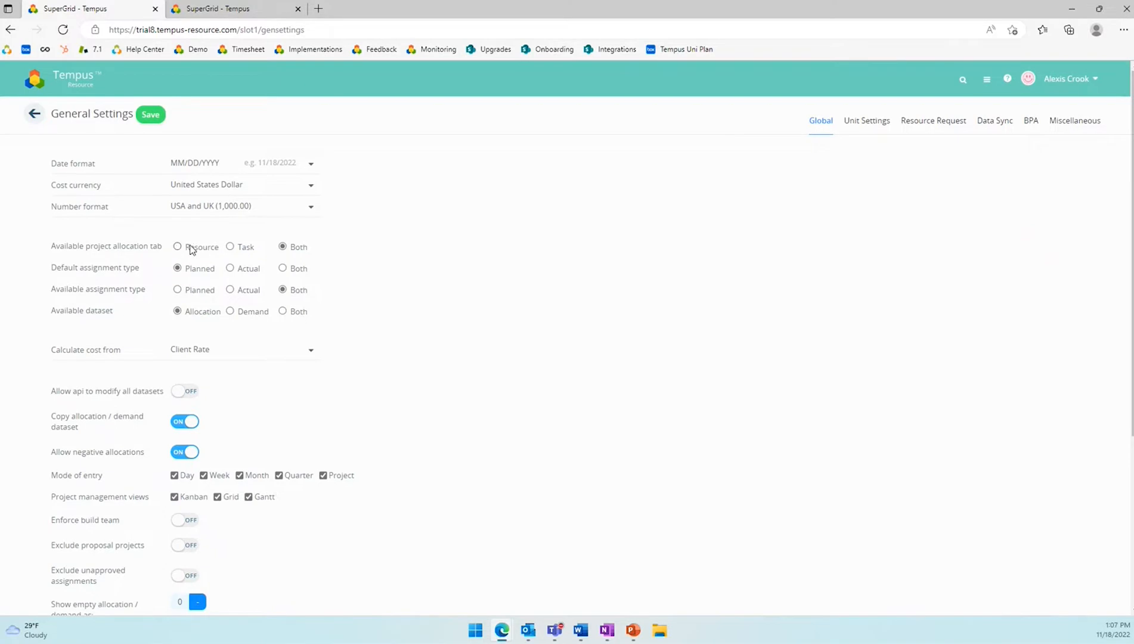
click(235, 17)
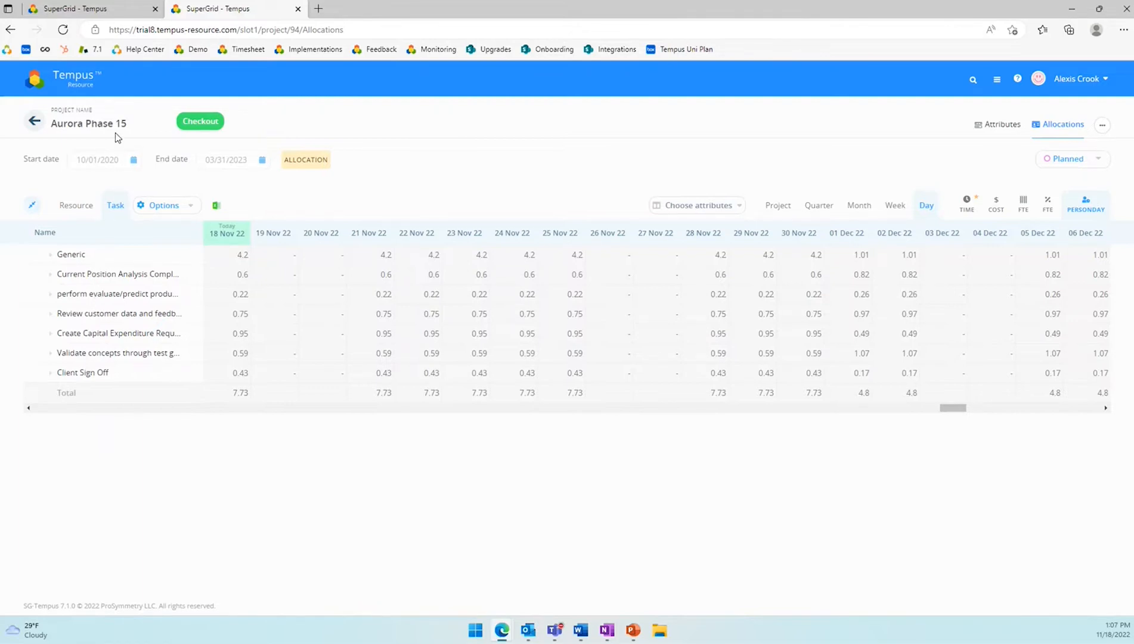
click(52, 255)
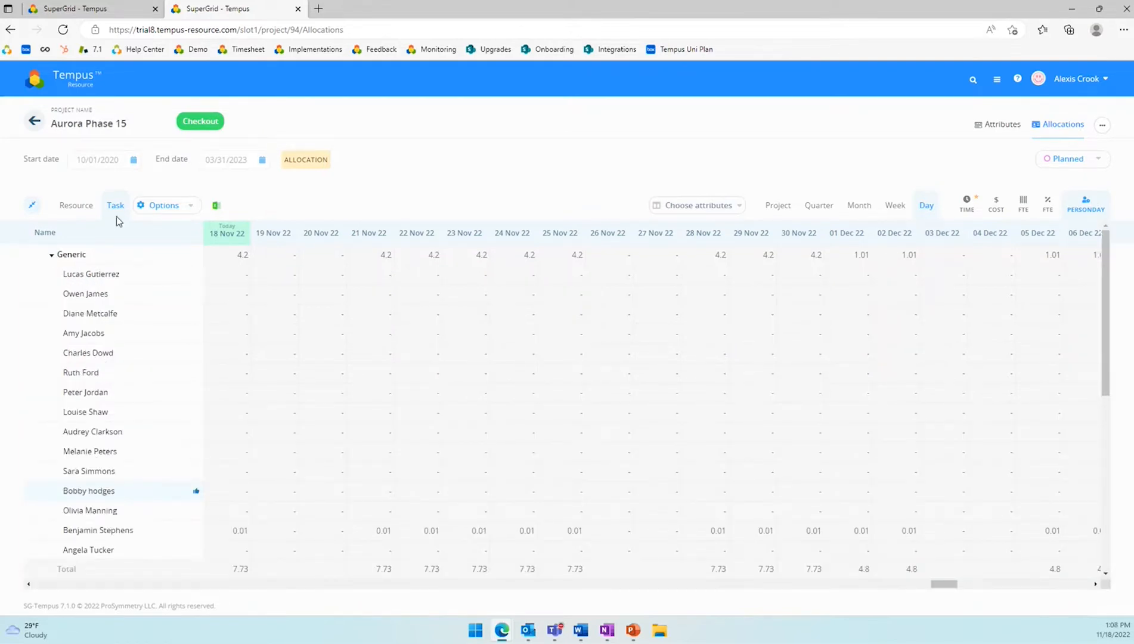
click(84, 205)
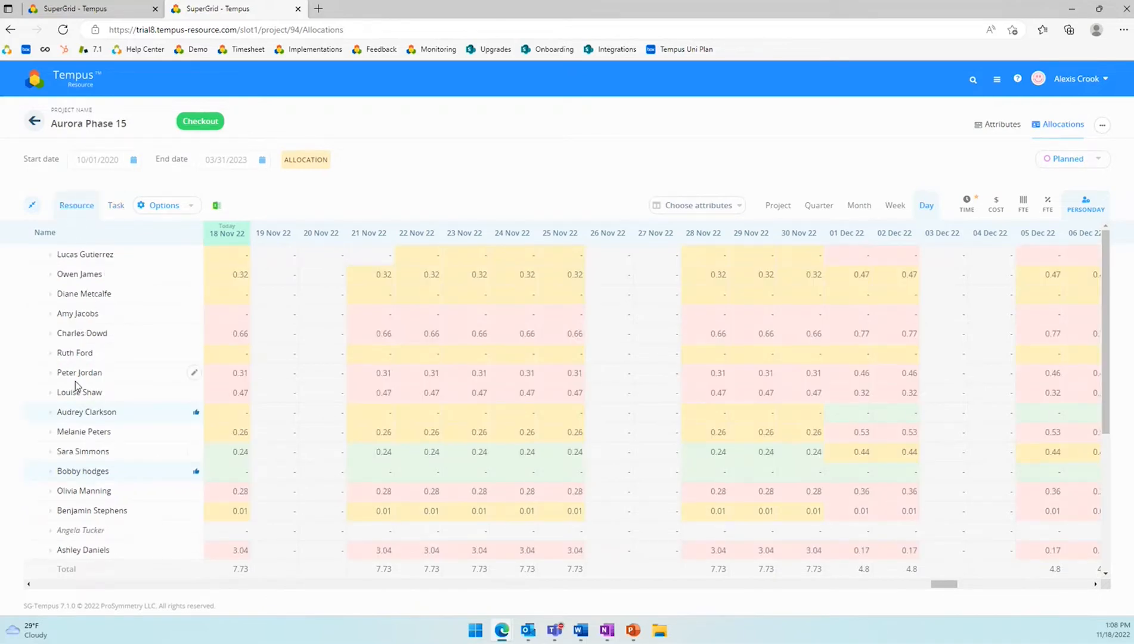
click(51, 255)
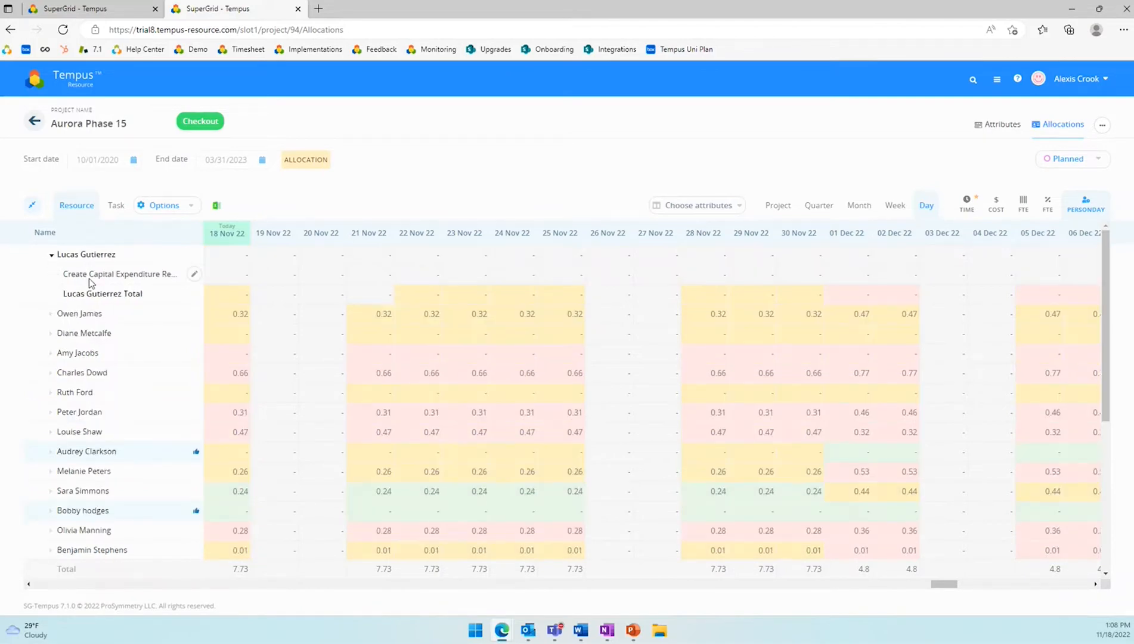
click(50, 256)
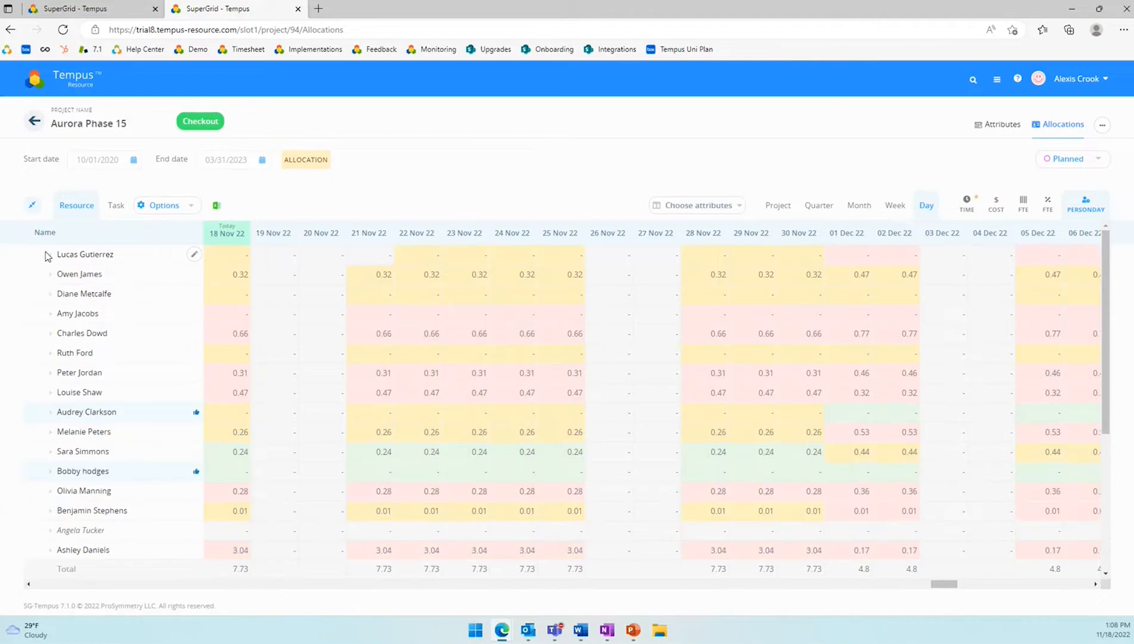
click(115, 205)
click(74, 205)
- Set the available project allocation tab to Resource, save the general settings and reload the Aurora Phase 15 allocations
click(95, 8)
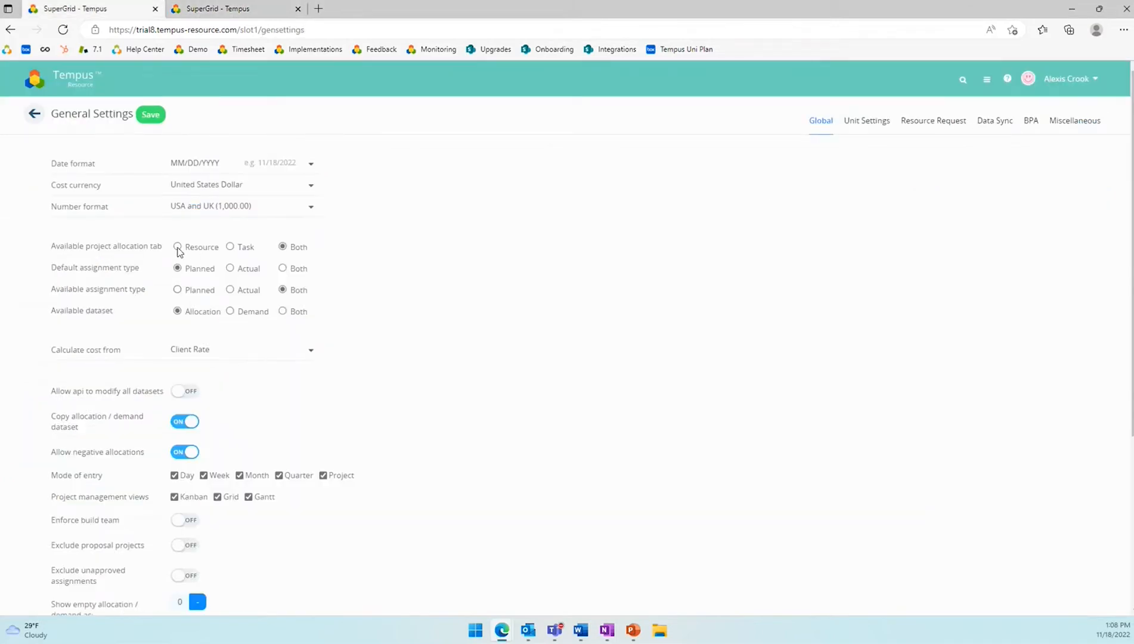
click(150, 114)
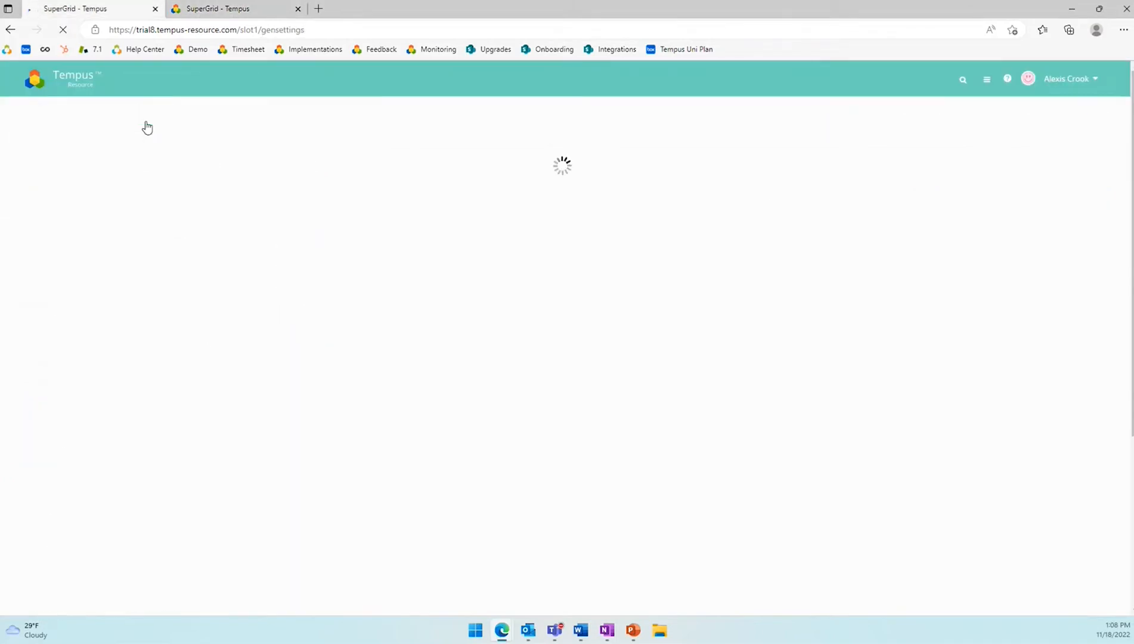
click(234, 8)
key(F5)
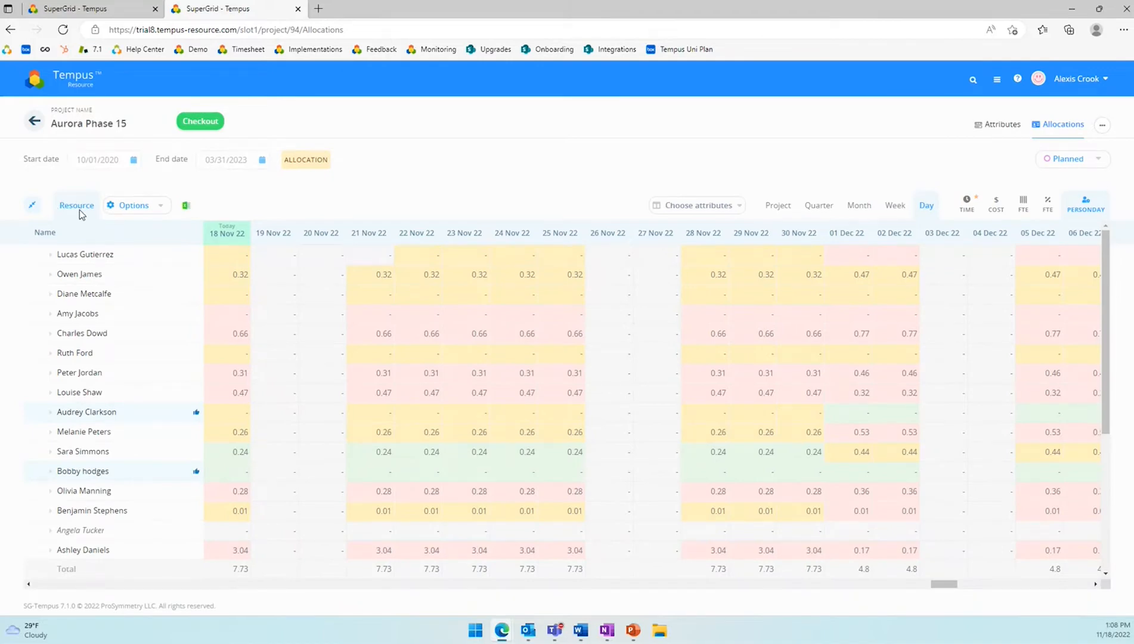
- Check the tasks assigned under the first two resources in the Resource-only allocation grid
click(52, 254)
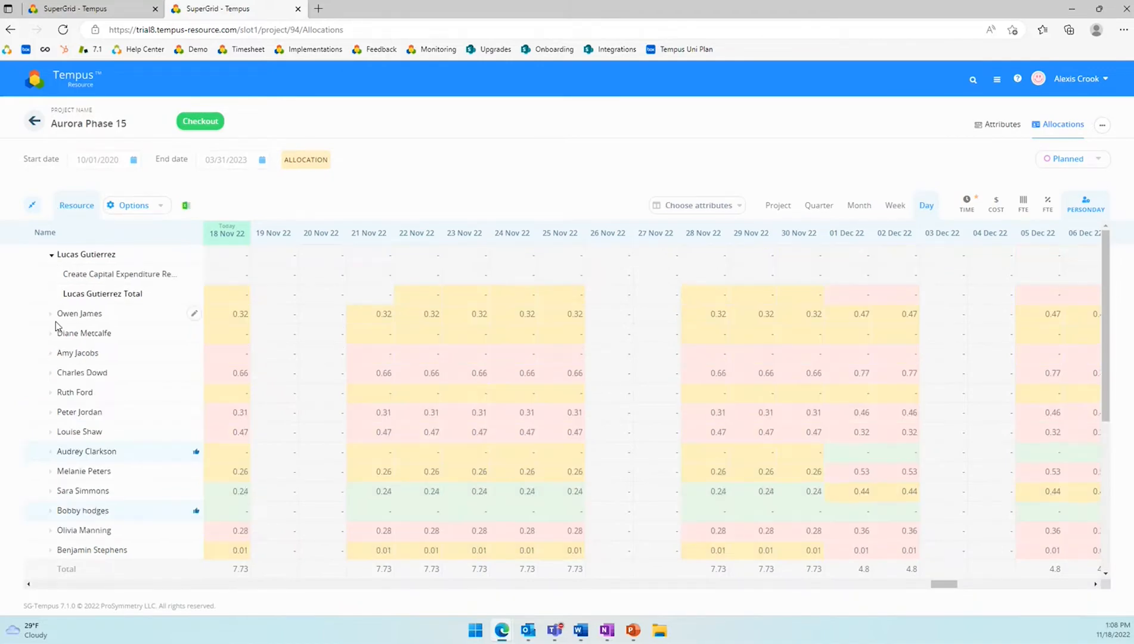
click(50, 314)
click(51, 314)
click(52, 255)
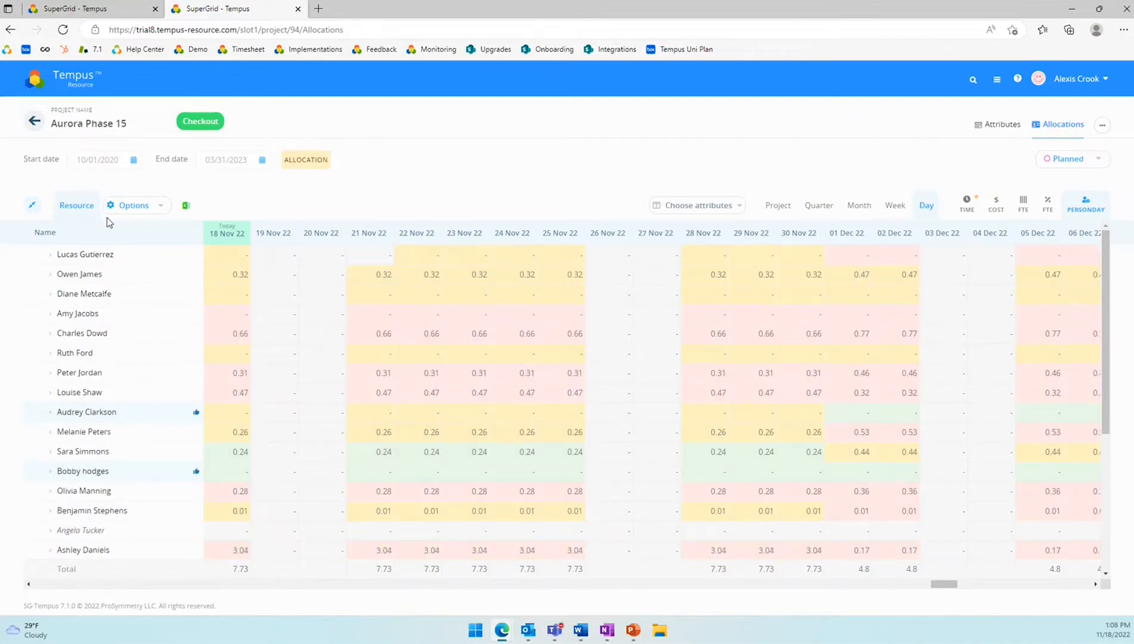
- Restore the available project allocation tab setting to Both and return to the Aurora Phase 15 allocations
click(89, 7)
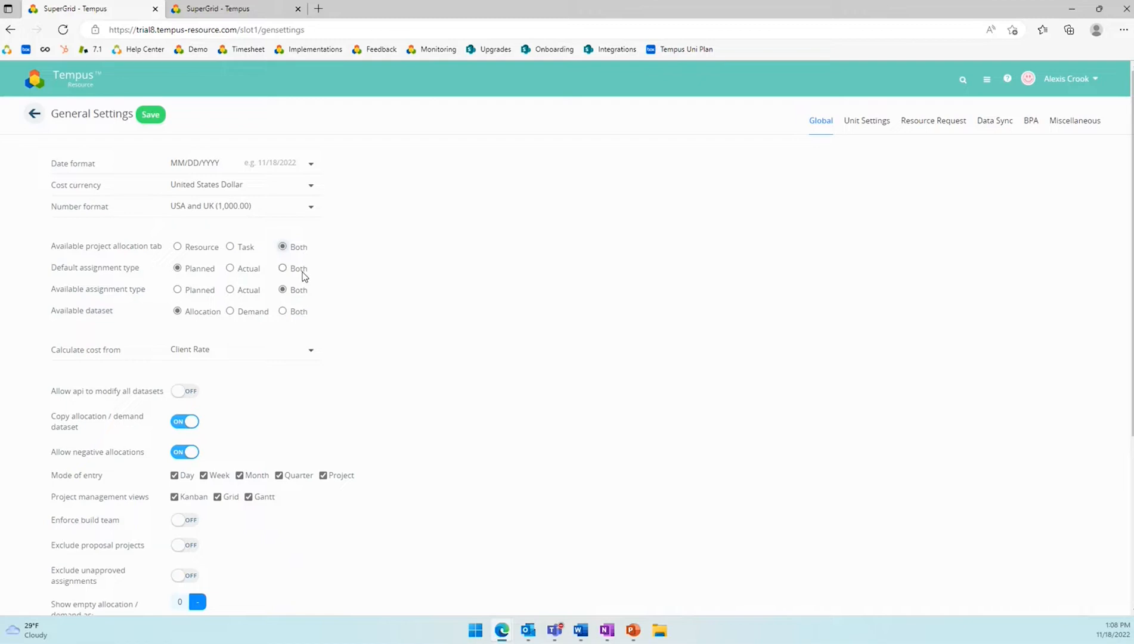
key(ctrl+Tab)
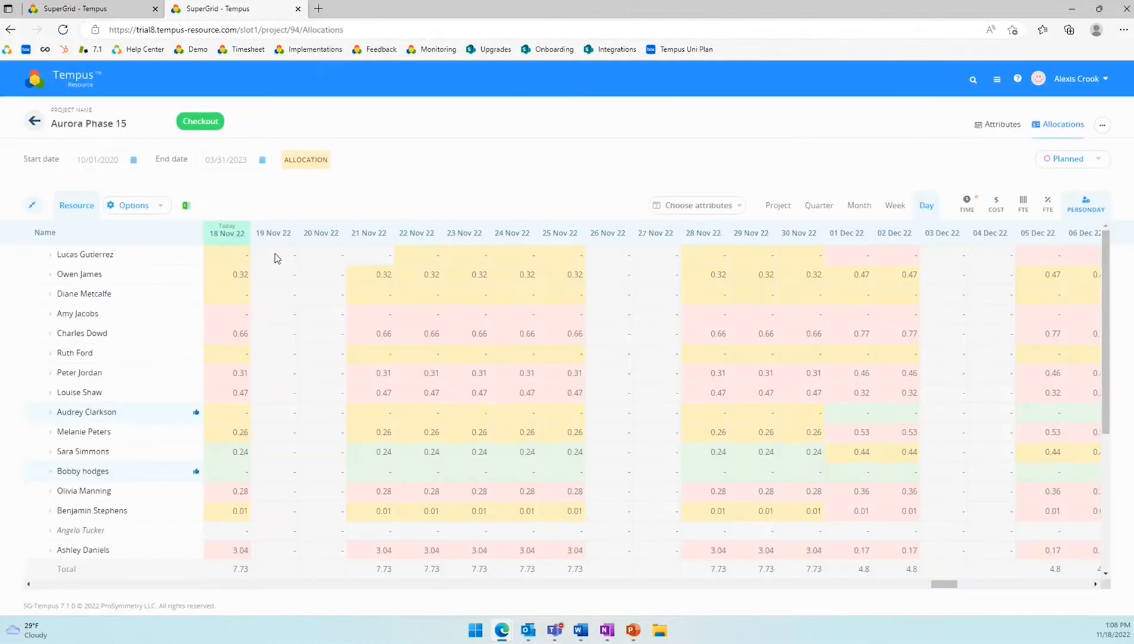
- Review the project's assignment type options, viewing Actual and the combined Planned and Actual allocations
click(1068, 171)
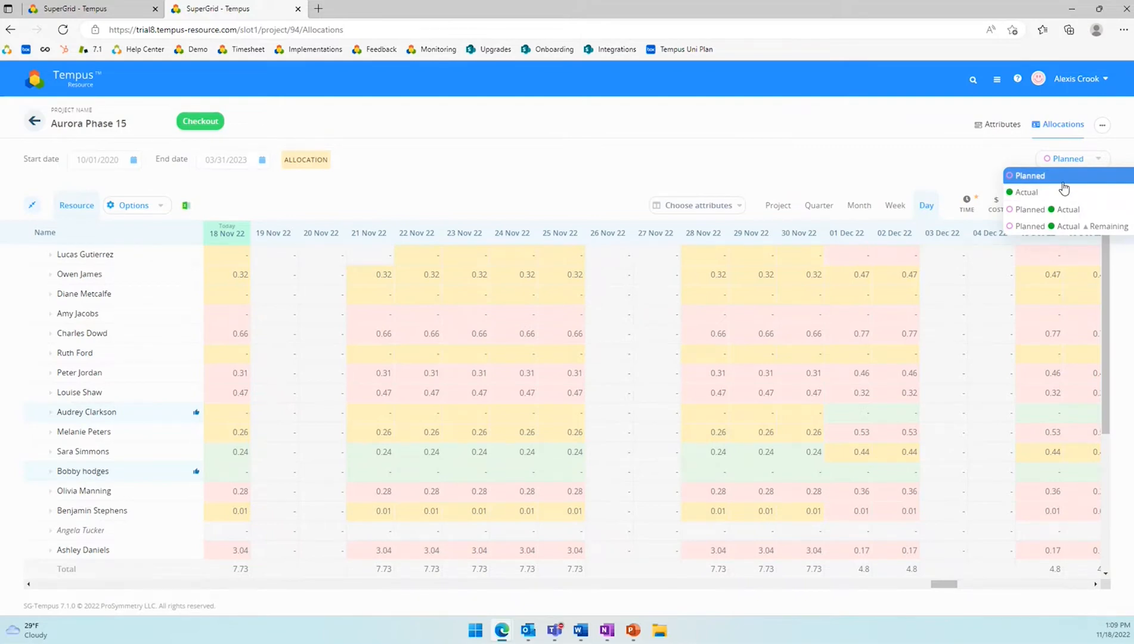
click(942, 158)
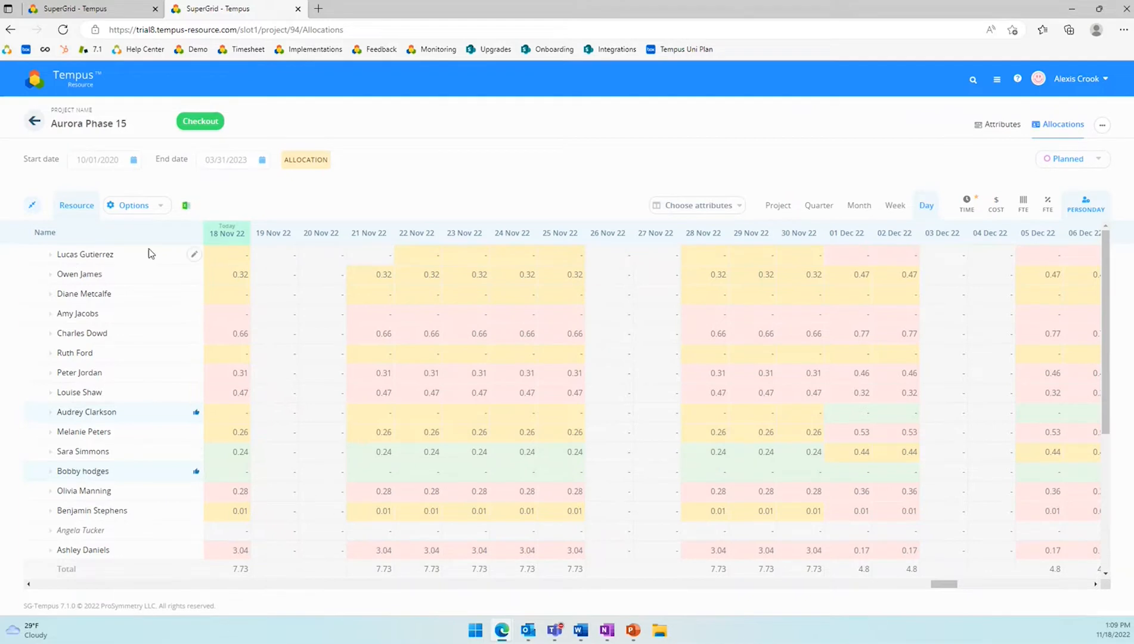
click(1081, 160)
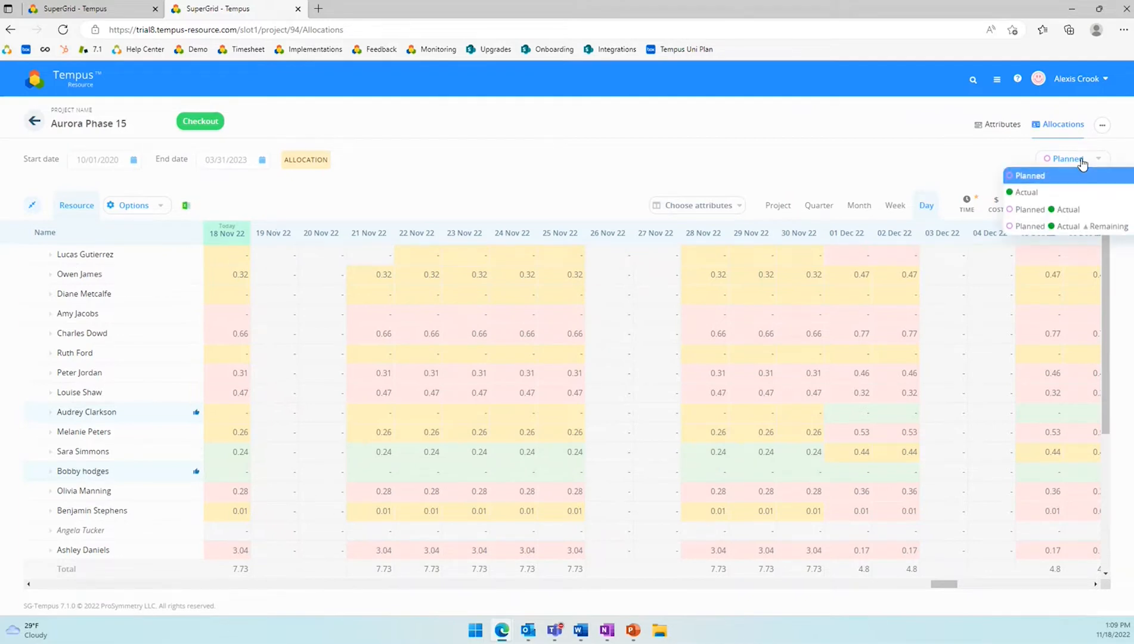
click(1031, 198)
click(1068, 164)
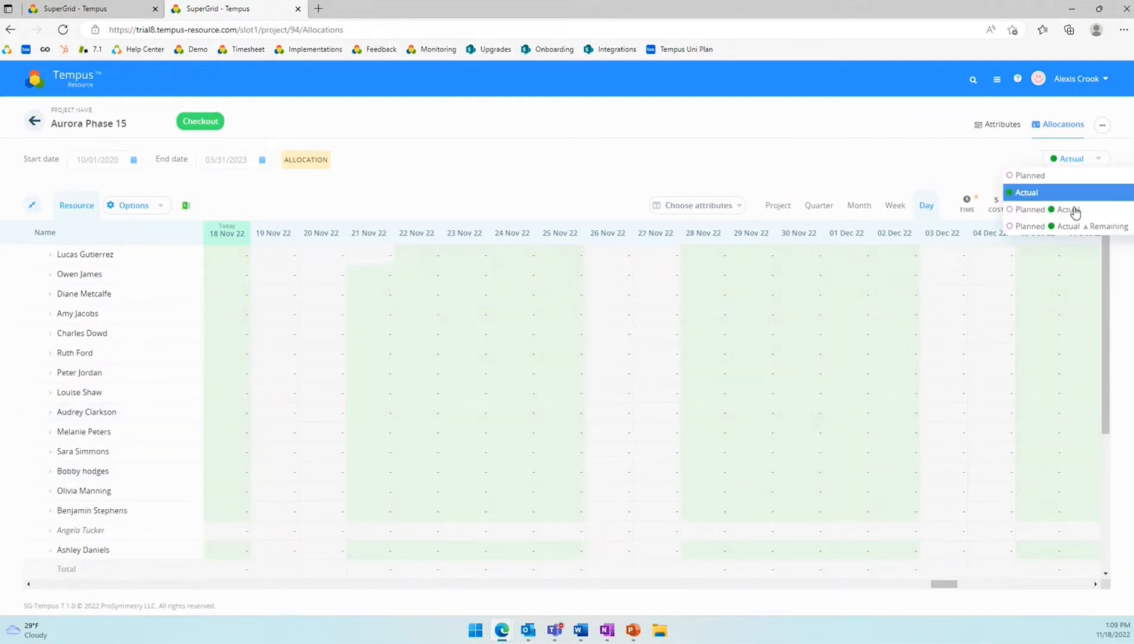
click(1071, 210)
- Set the default assignment type to Actual, save the general settings and reload the project's allocations
click(119, 8)
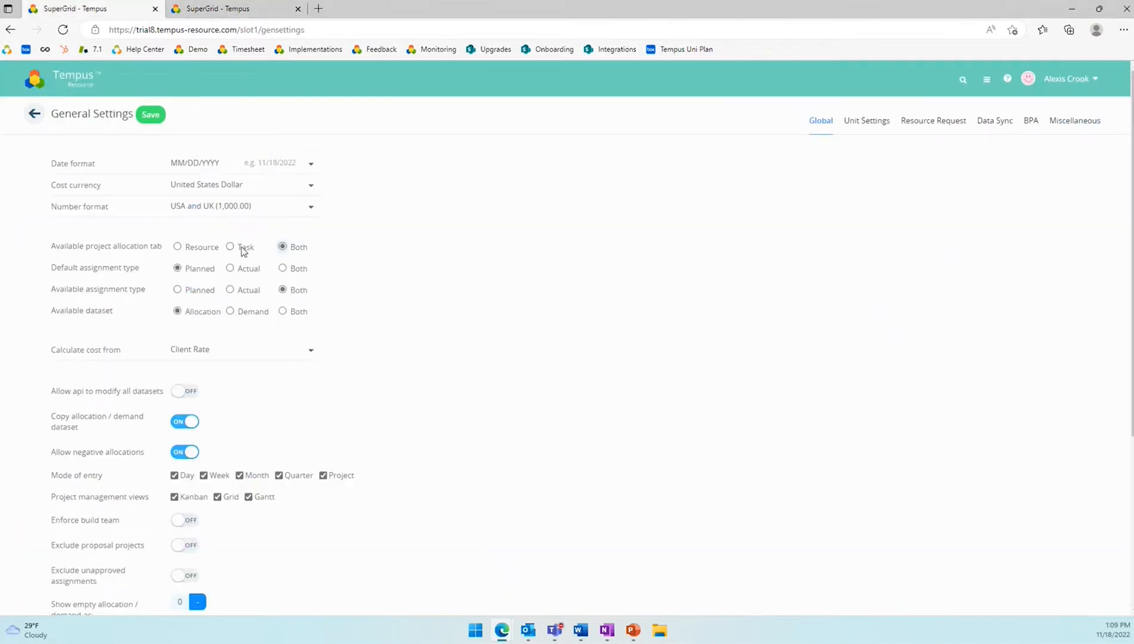
click(230, 268)
click(153, 117)
click(216, 9)
click(63, 30)
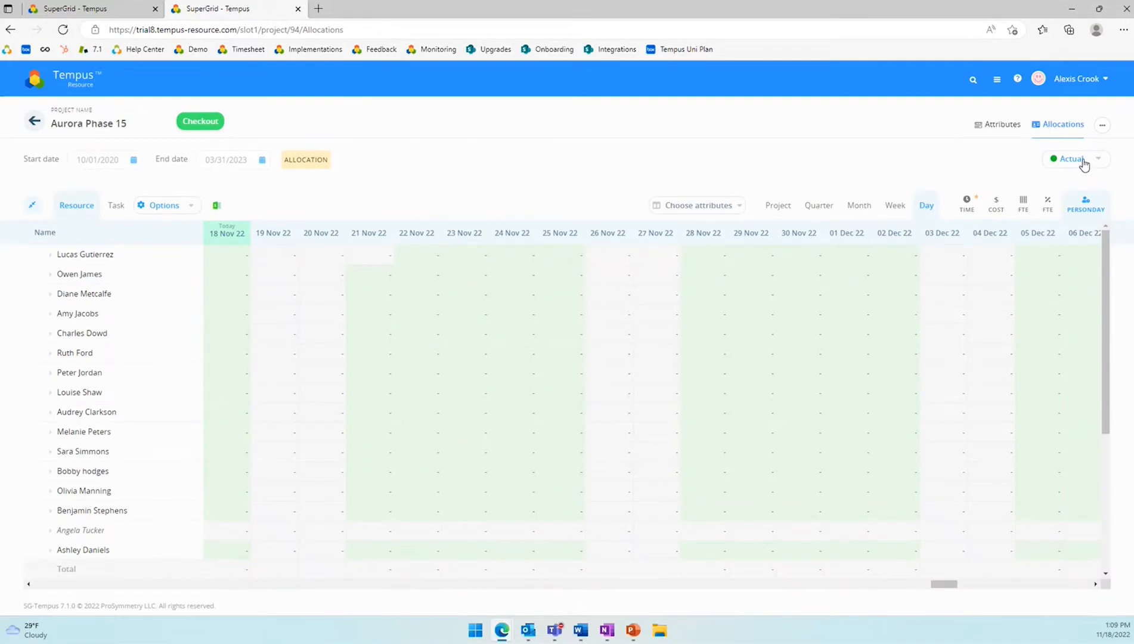
- Limit the available assignment type to Actual, save the general settings and reload the project's allocations
click(128, 9)
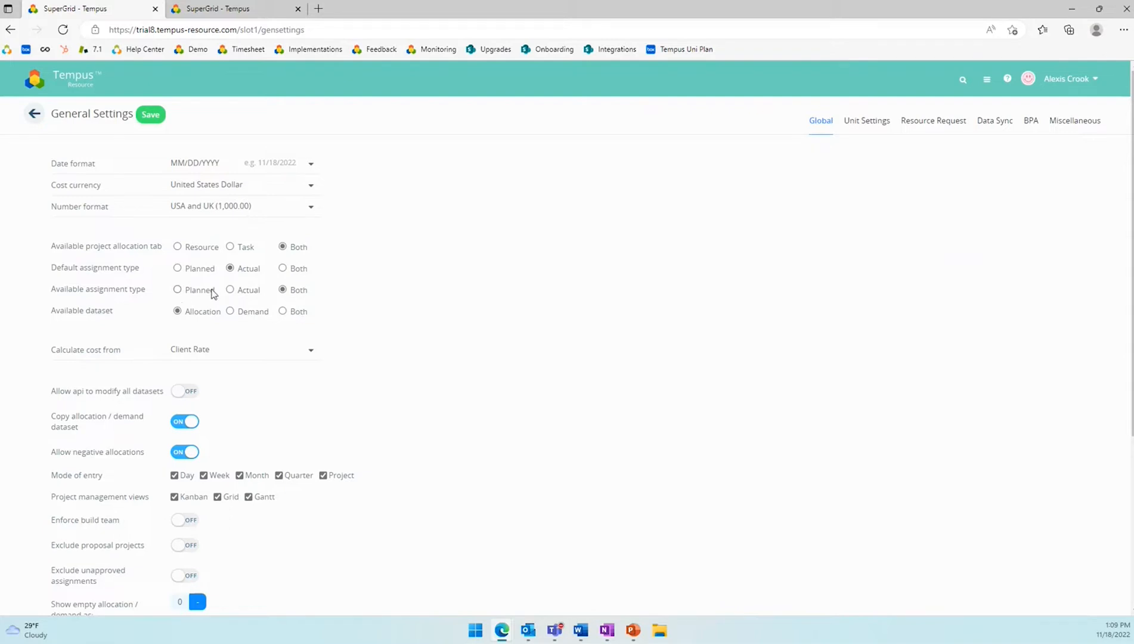
click(242, 291)
click(149, 118)
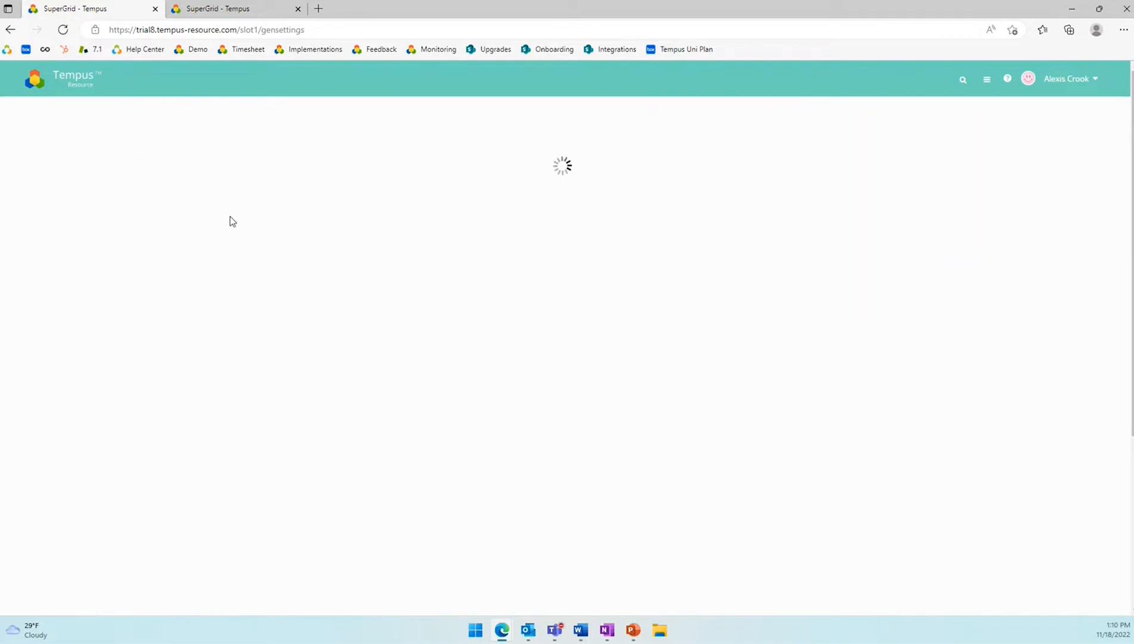
click(260, 7)
click(63, 30)
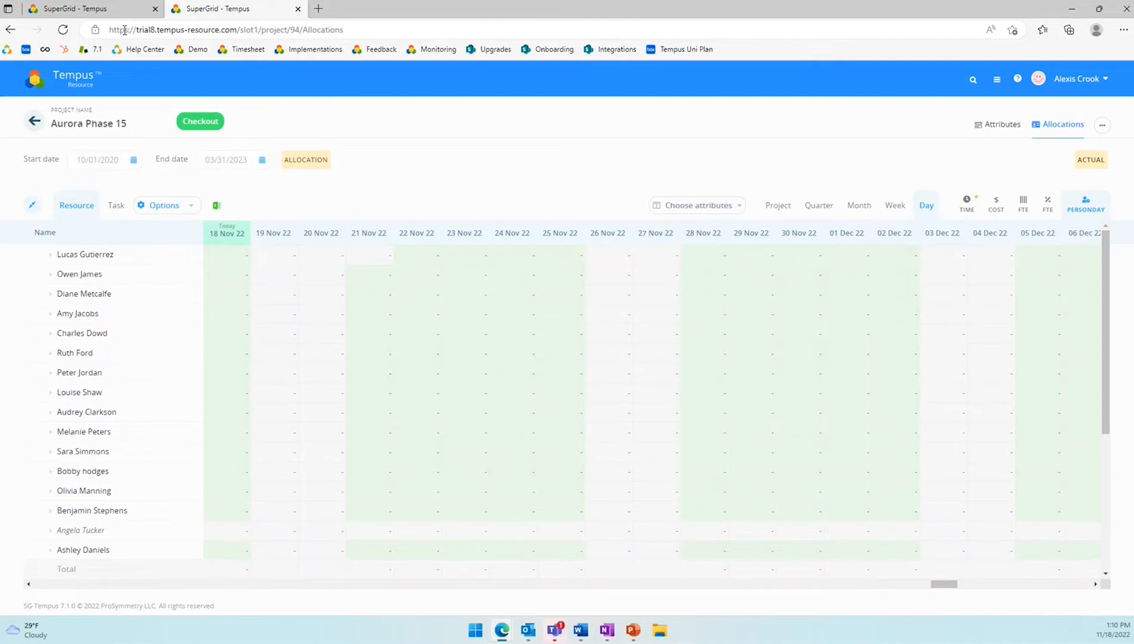
- Set the default and available assignment types to Both in the general settings
click(111, 5)
click(283, 269)
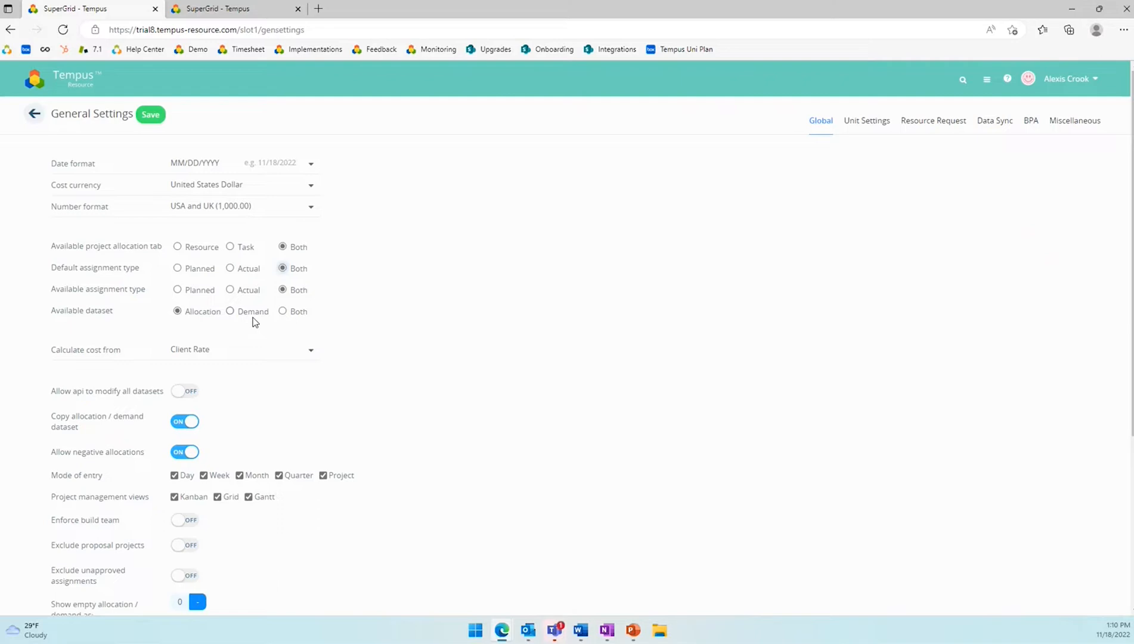
click(230, 8)
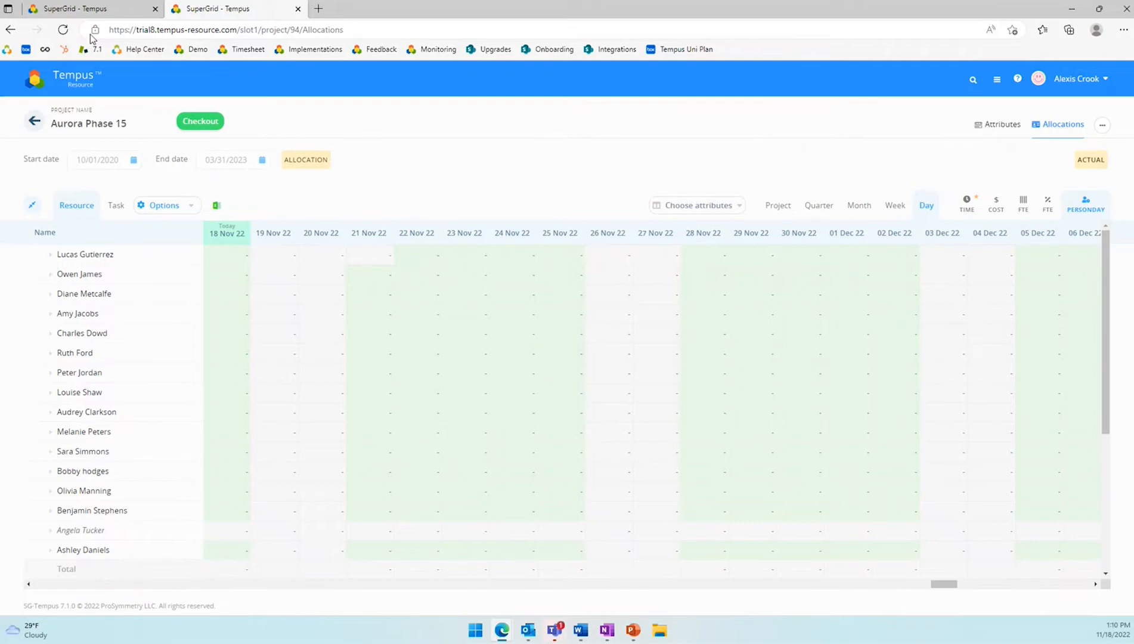
- Set the available dataset to Both, save the general settings and return to the project's allocations
click(98, 10)
click(282, 311)
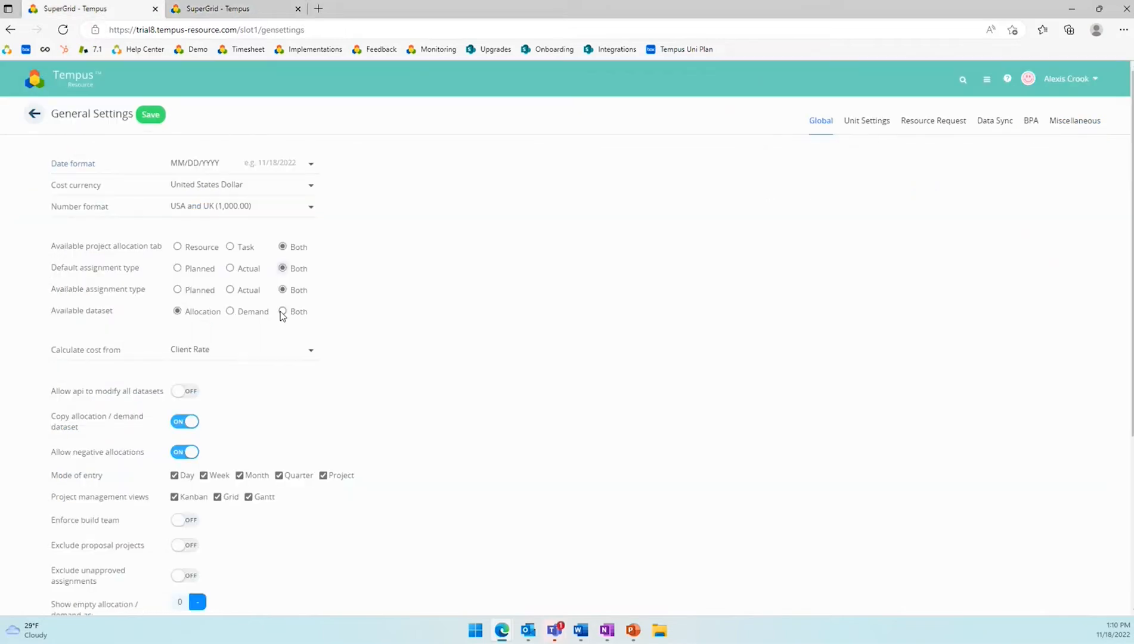
click(142, 118)
click(230, 8)
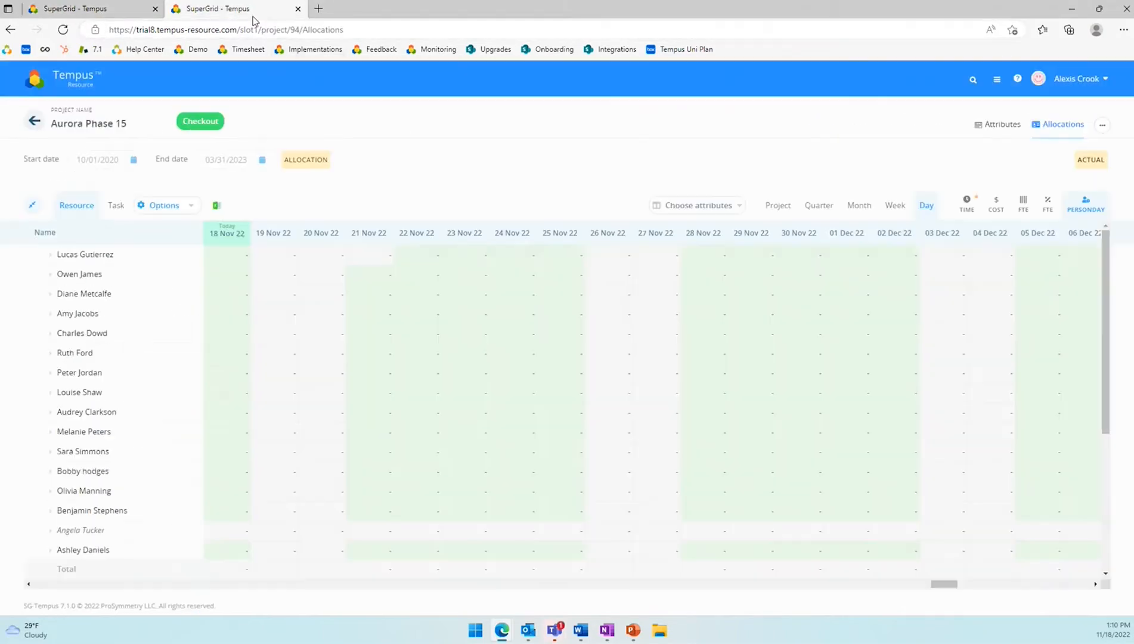
- Reload the Aurora Phase 15 allocations and compare the Allocation and Demand datasets
click(62, 29)
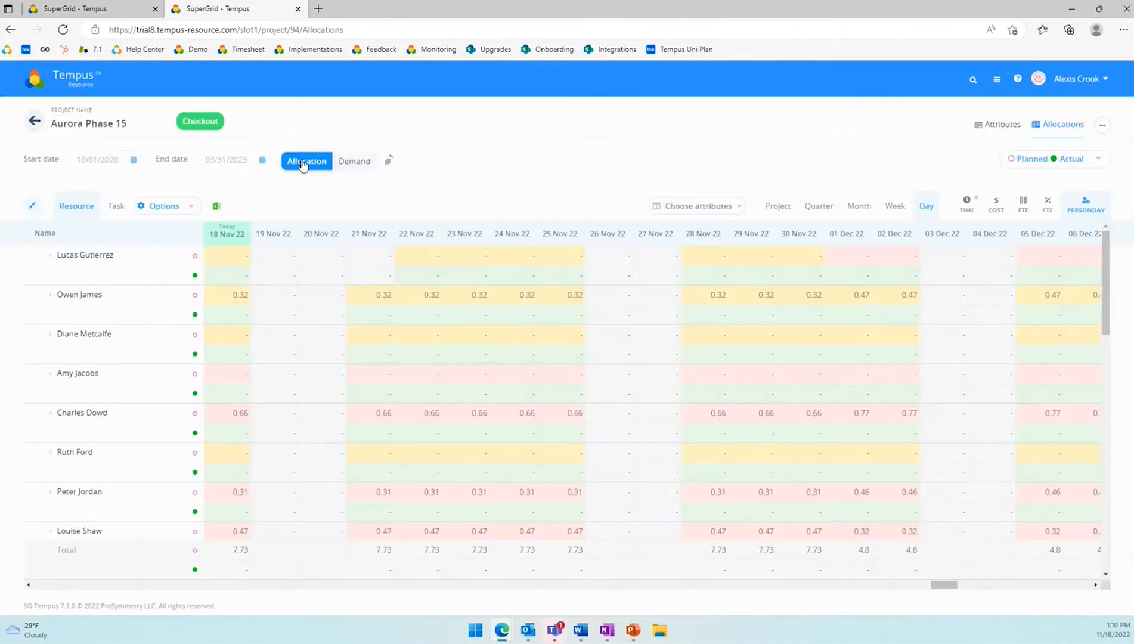
click(354, 161)
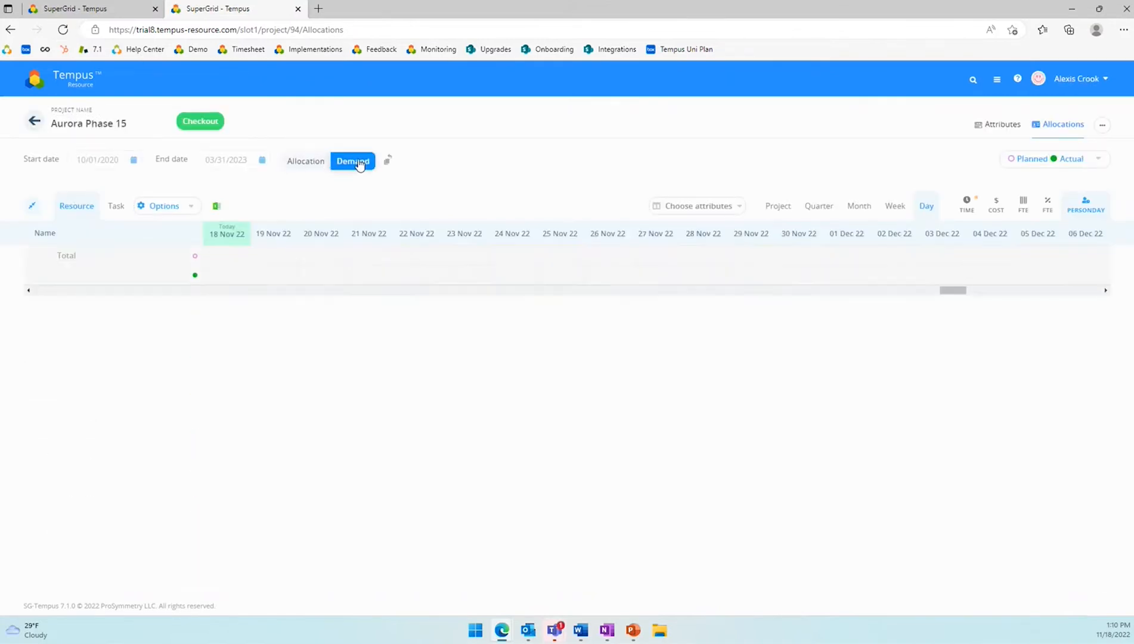
click(307, 162)
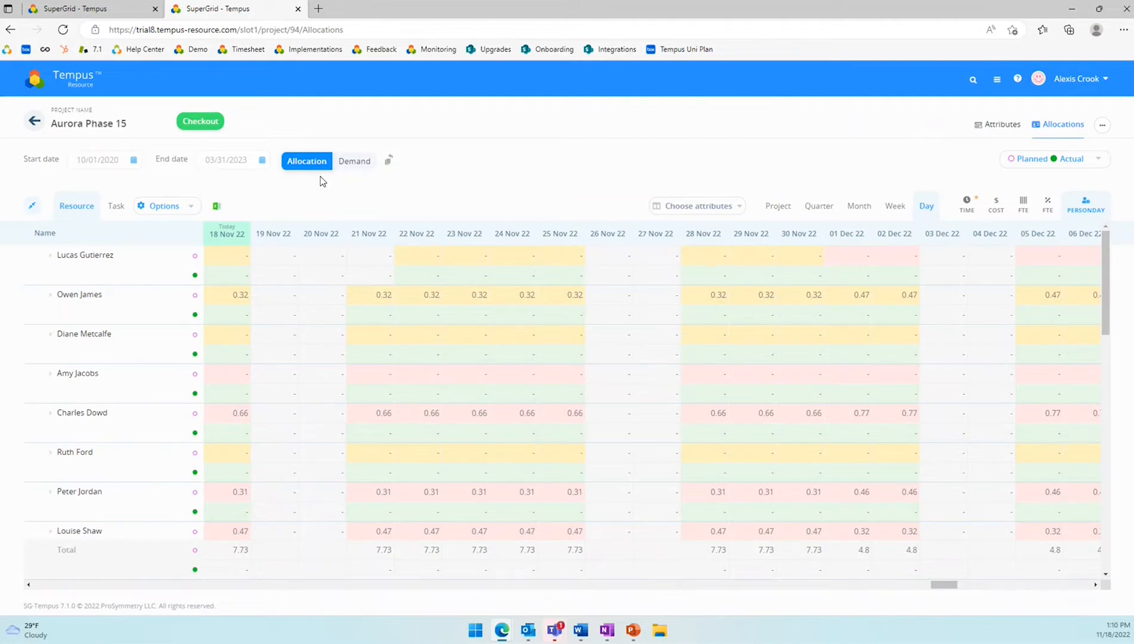
- Review the Calculate cost from options and inspect the default rate in a resource's User Identity details
click(77, 9)
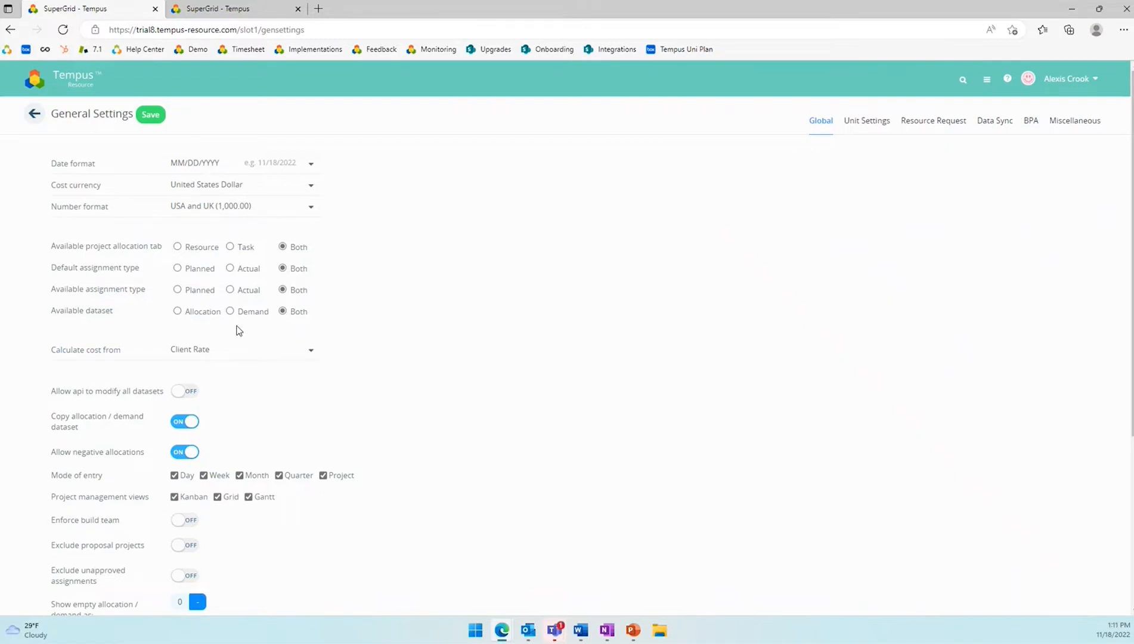
click(205, 353)
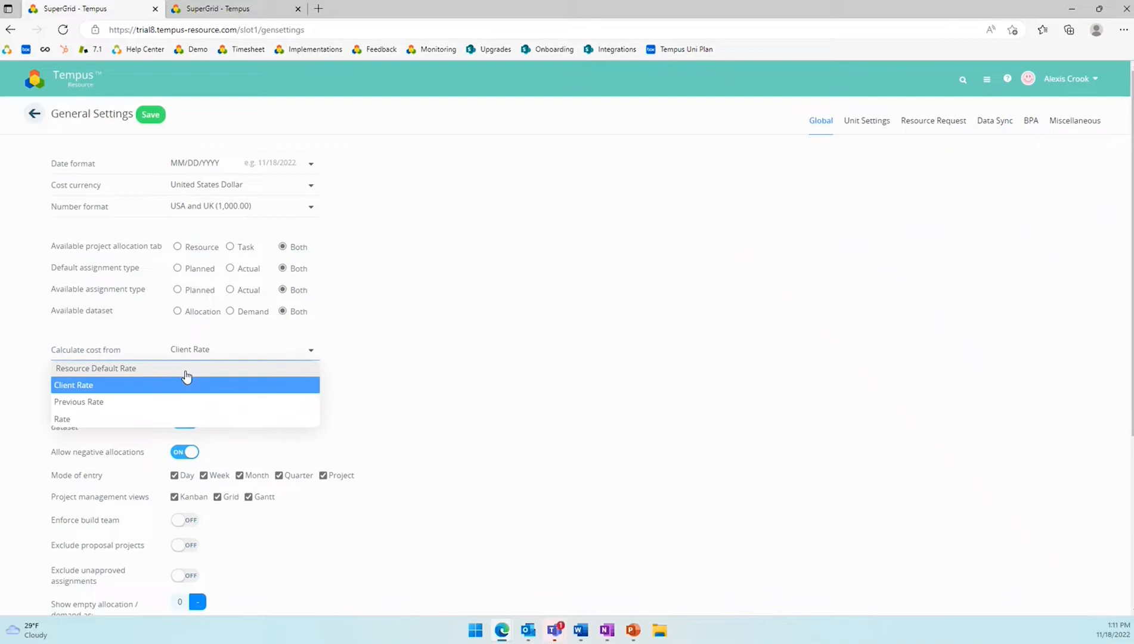
click(222, 7)
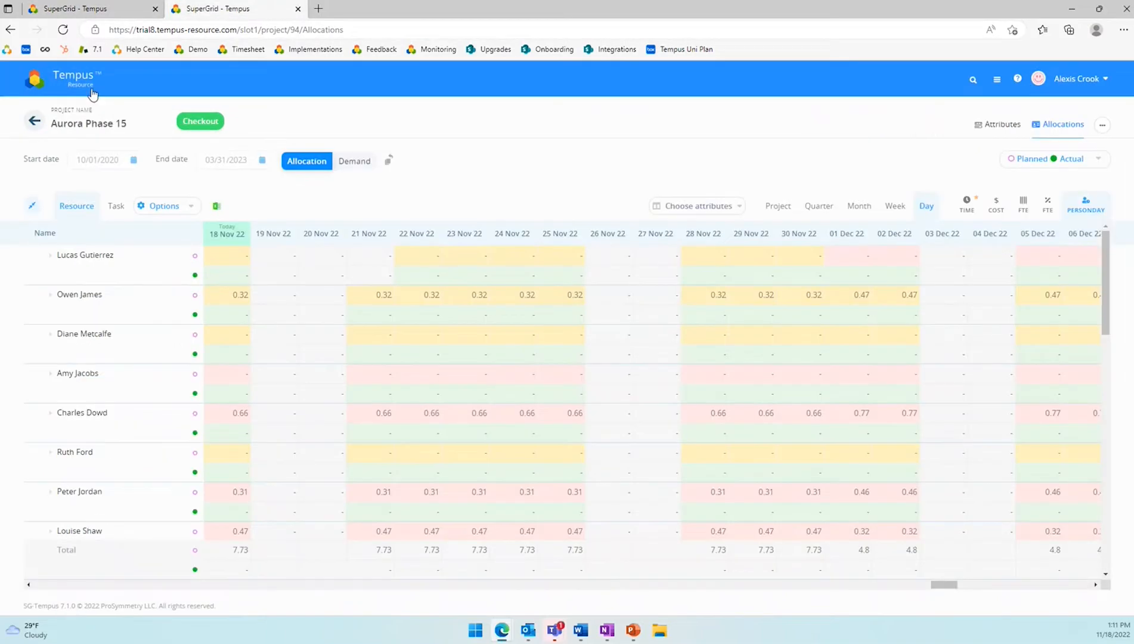
click(92, 89)
click(217, 257)
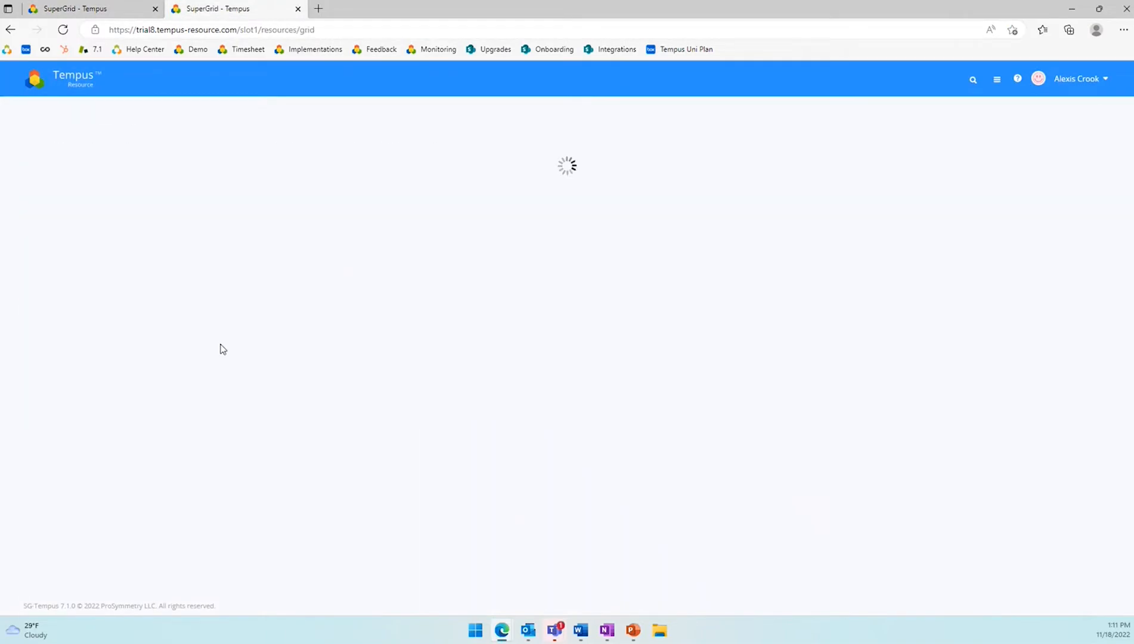
click(56, 274)
click(989, 126)
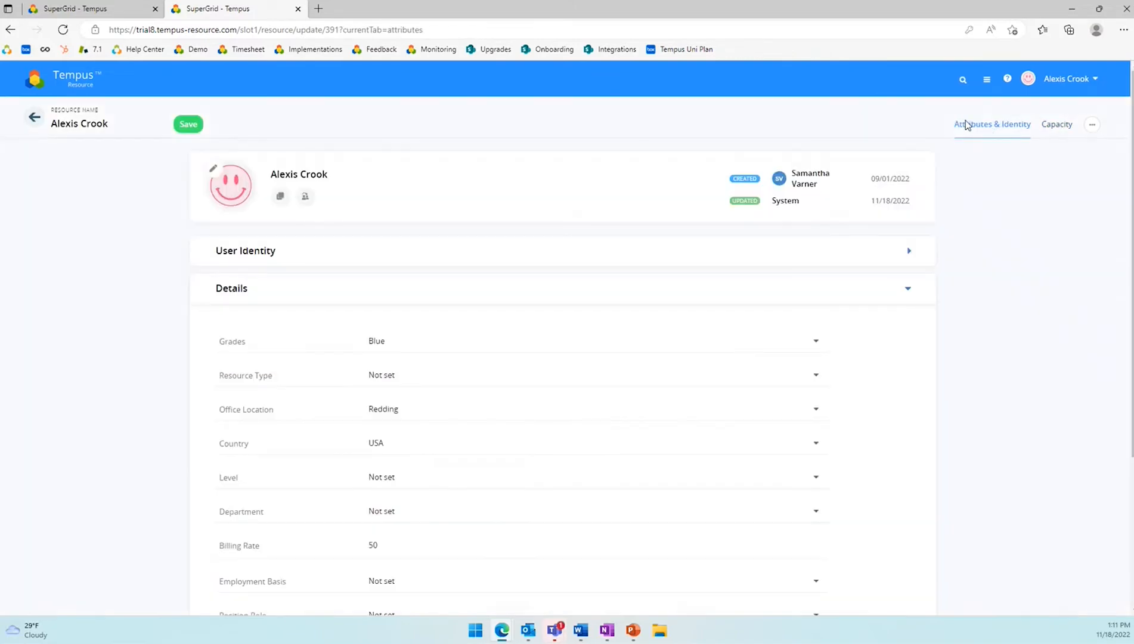
click(298, 266)
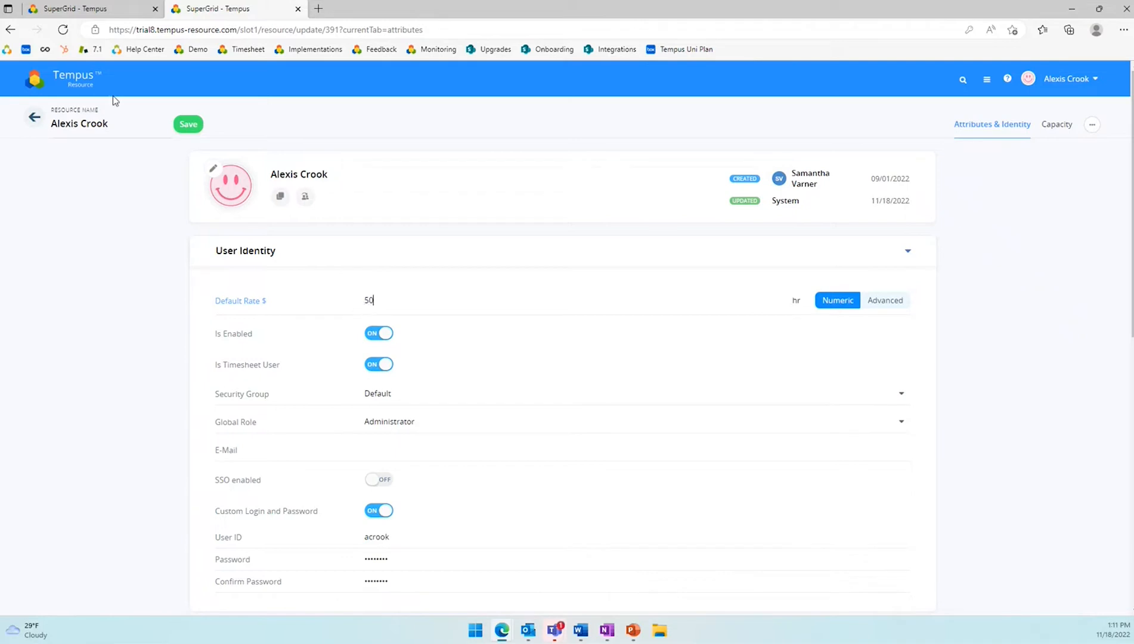
- Recheck the cost calculation options and display the Aurora Phase 15 allocations as cost to compare them with the chosen rate
click(97, 9)
click(215, 350)
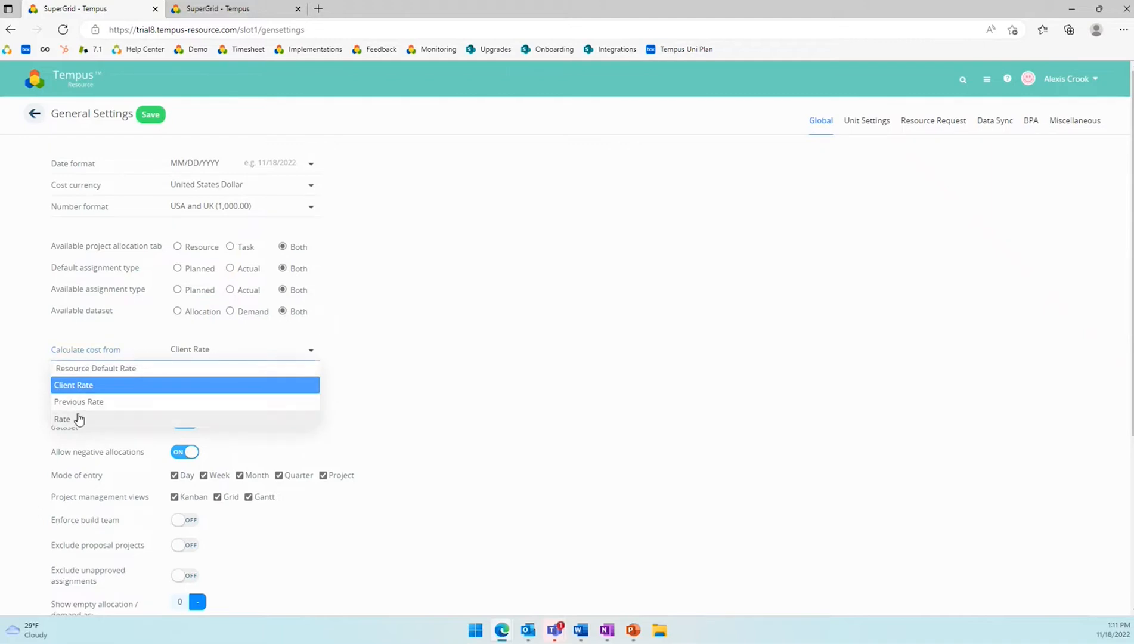
click(259, 9)
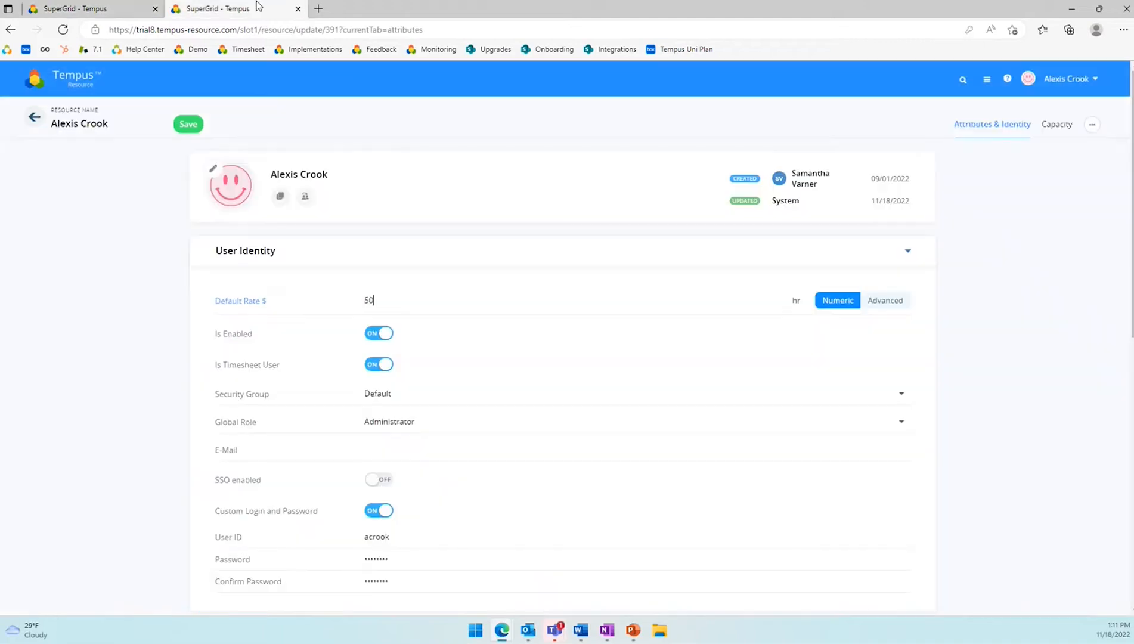
click(67, 84)
click(122, 220)
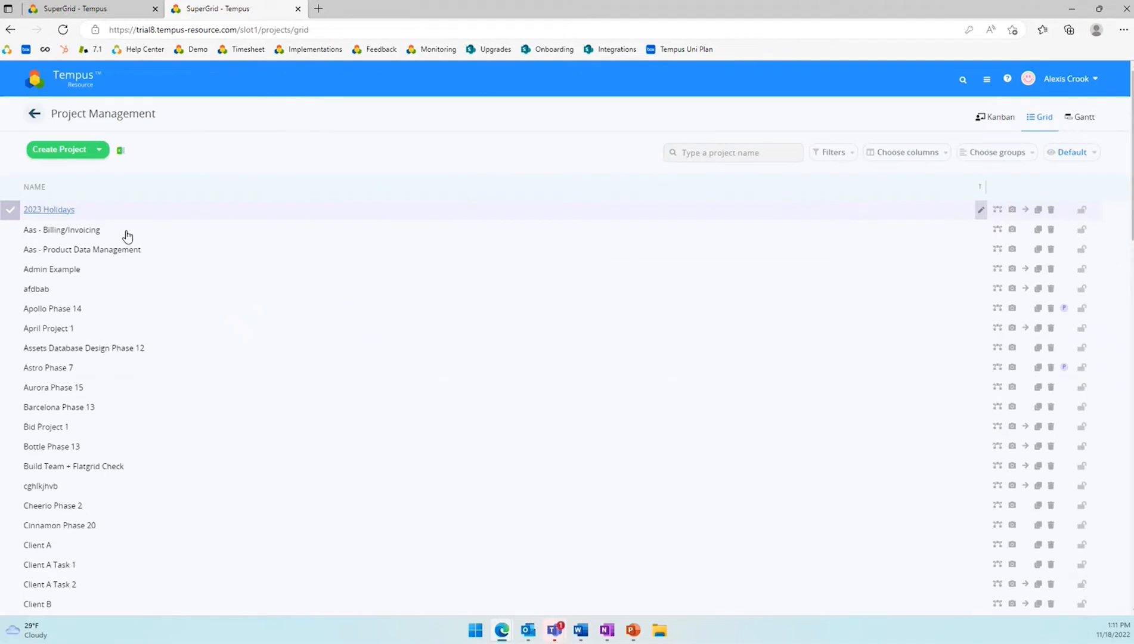
click(72, 386)
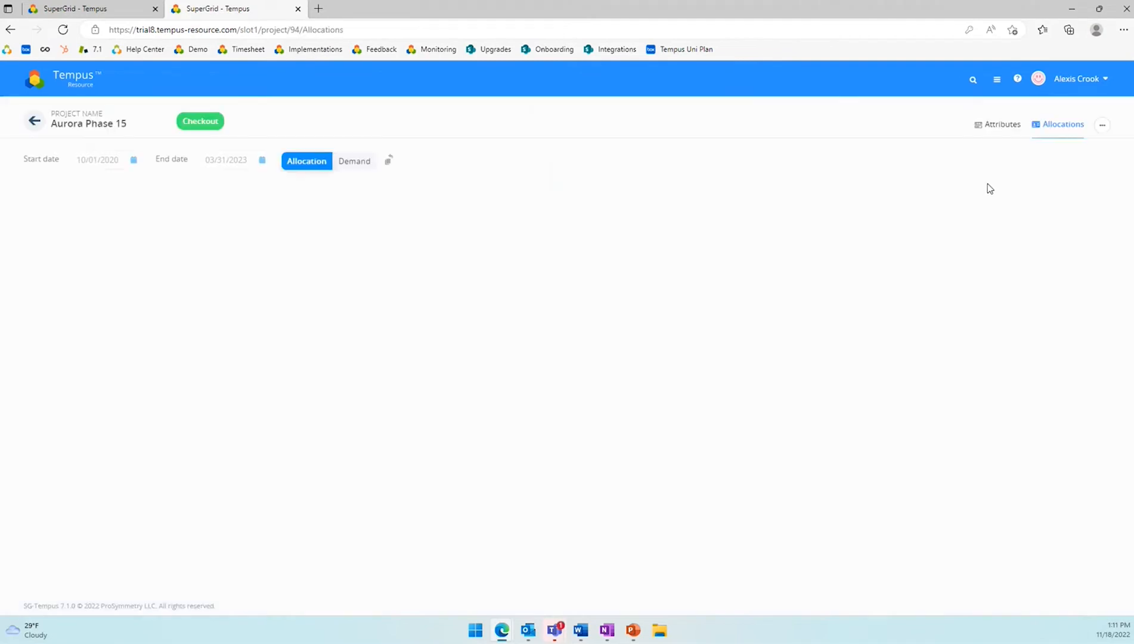
click(999, 212)
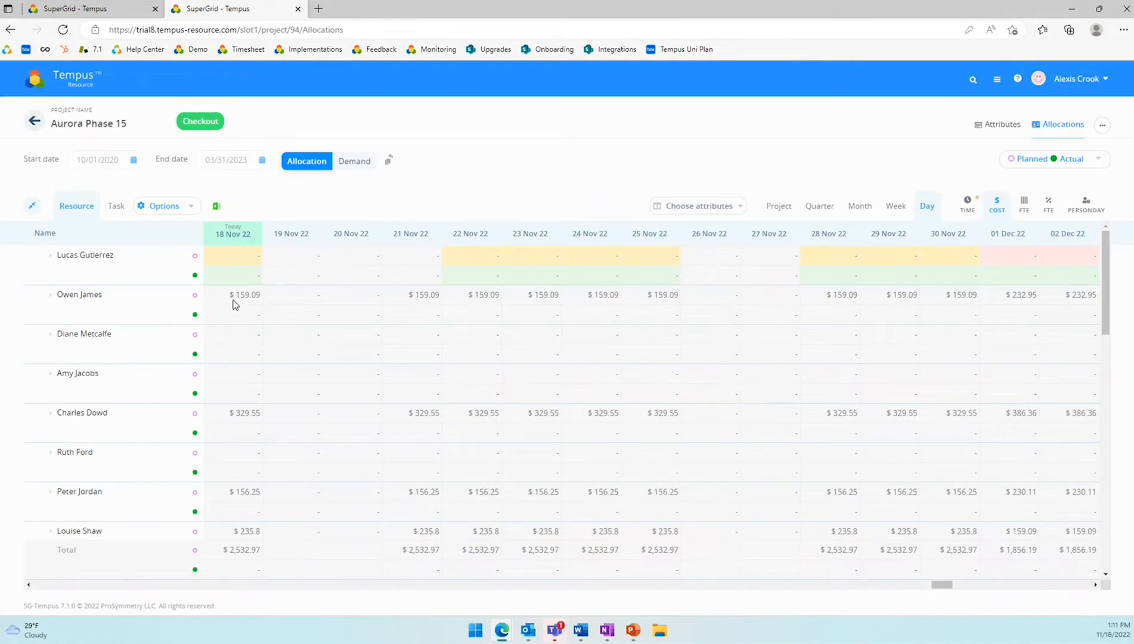
click(102, 11)
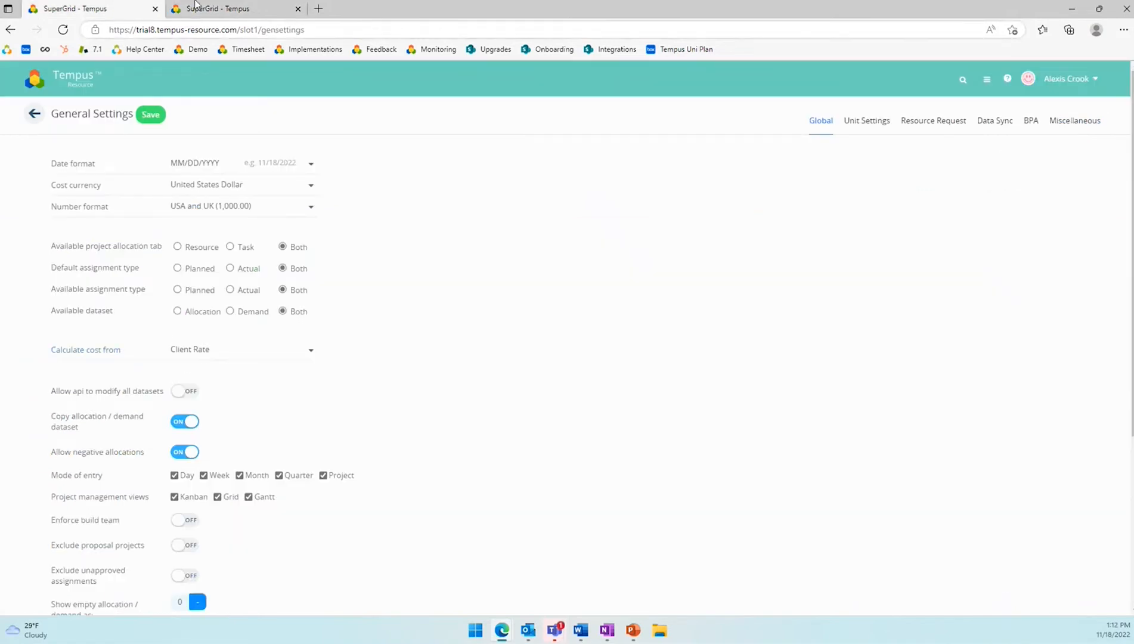
click(225, 10)
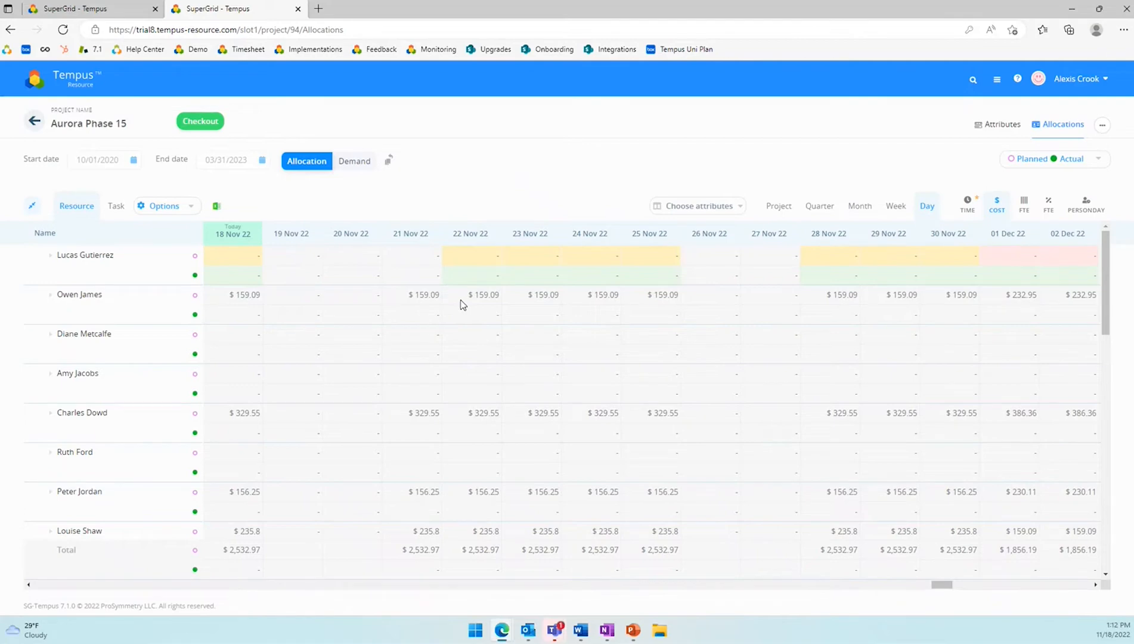
- Turn off Copy allocation / demand dataset, save the general settings and reload the project's allocations
click(131, 9)
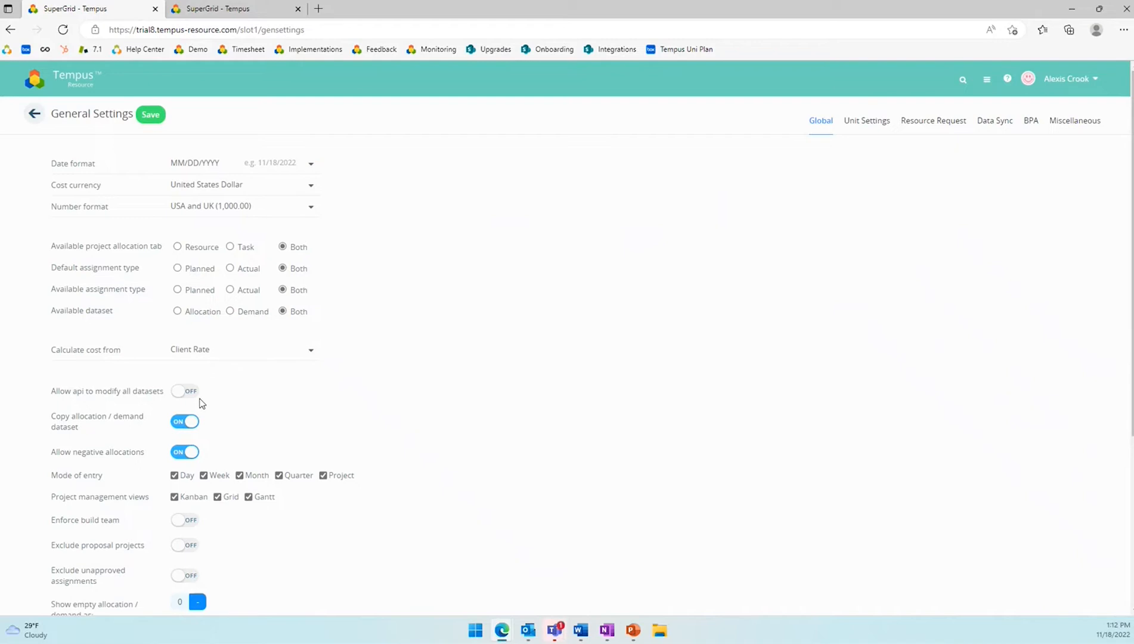
scroll(216, 395, down, 1)
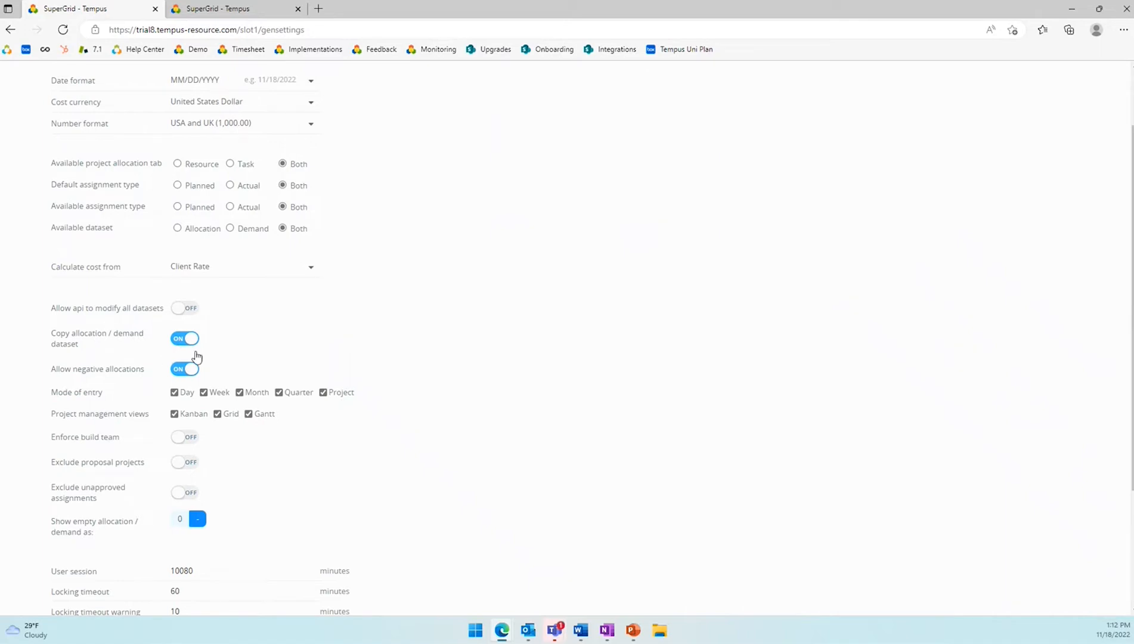
click(232, 8)
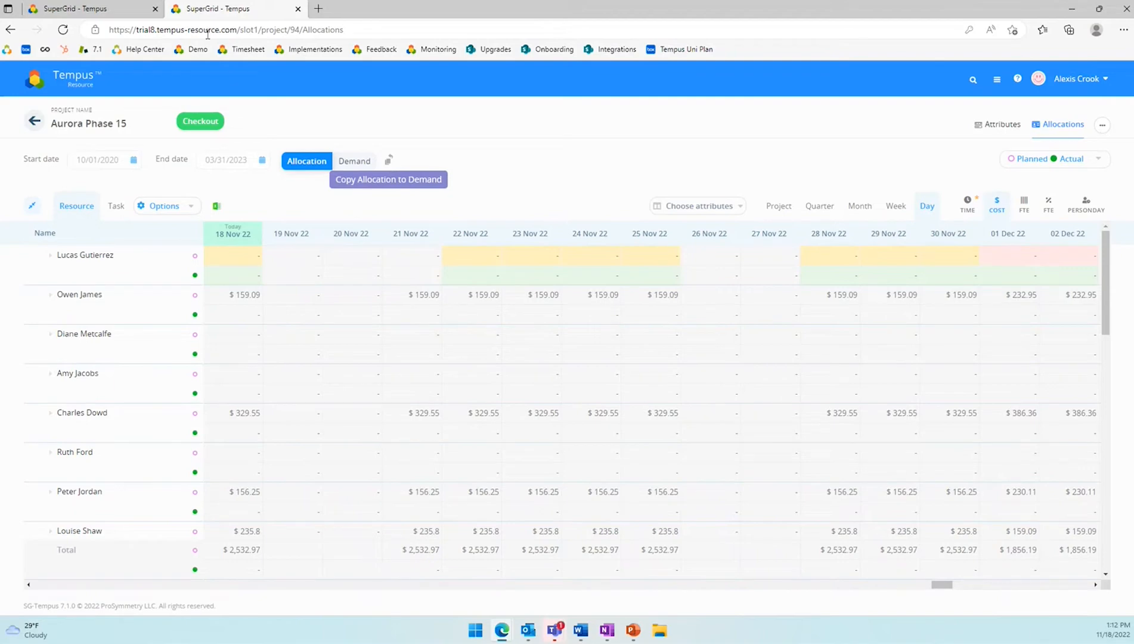
key(ctrl+shift+Tab)
click(184, 338)
scroll(237, 356, up, 3)
key(ctrl+Tab)
click(63, 30)
click(63, 30)
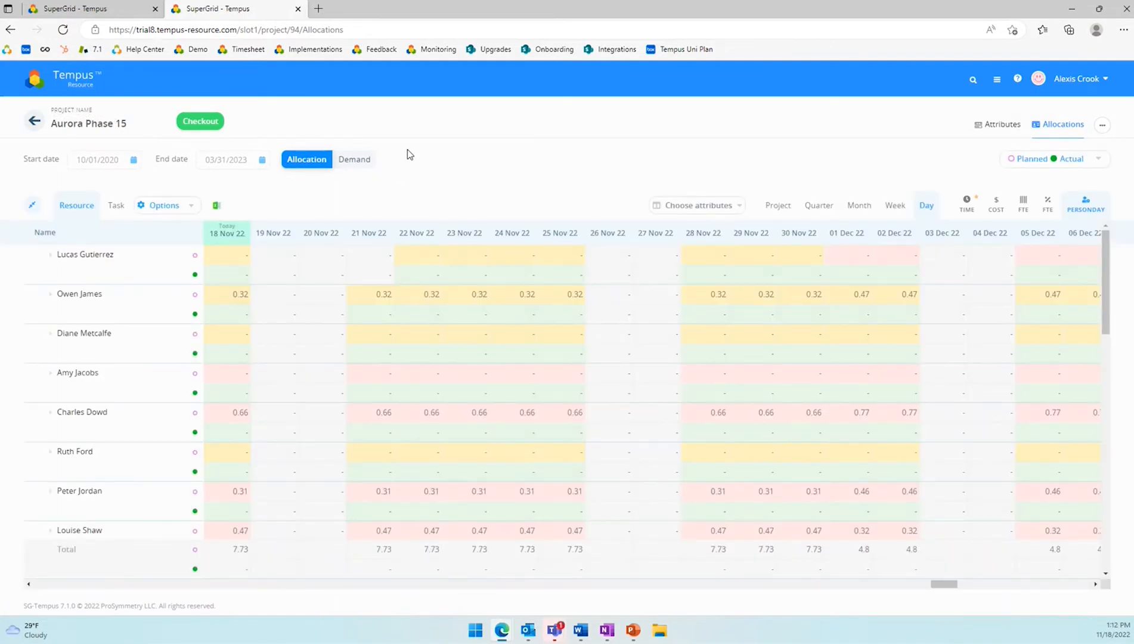
- Limit the mode of entry to Week and Month, save the general settings and reload the project's allocations
click(95, 9)
scroll(365, 311, down, 3)
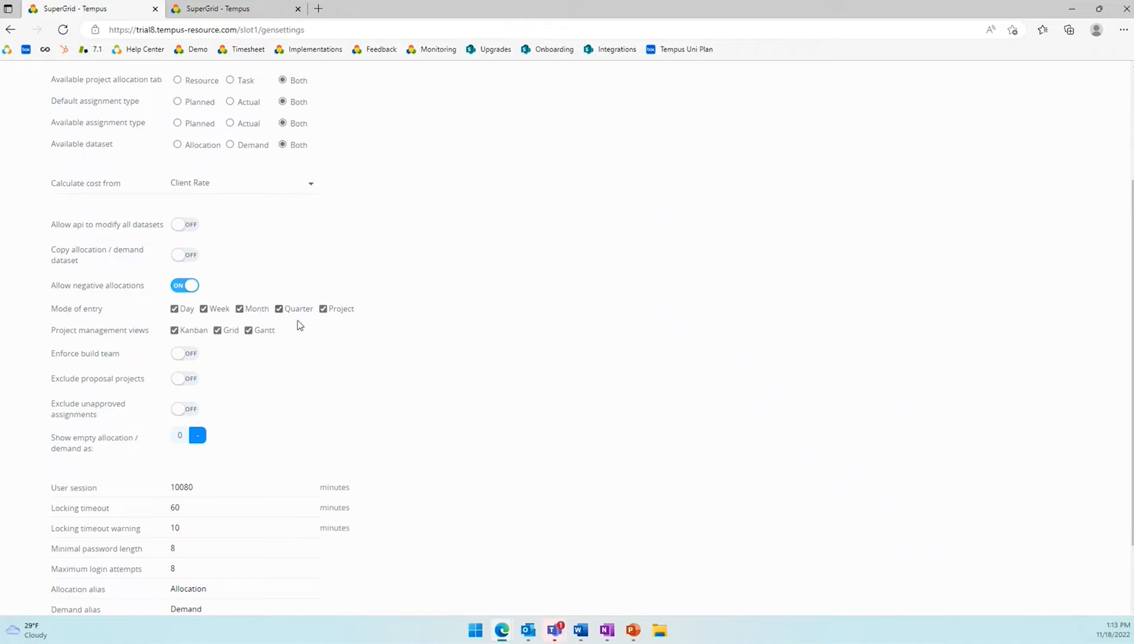
click(236, 7)
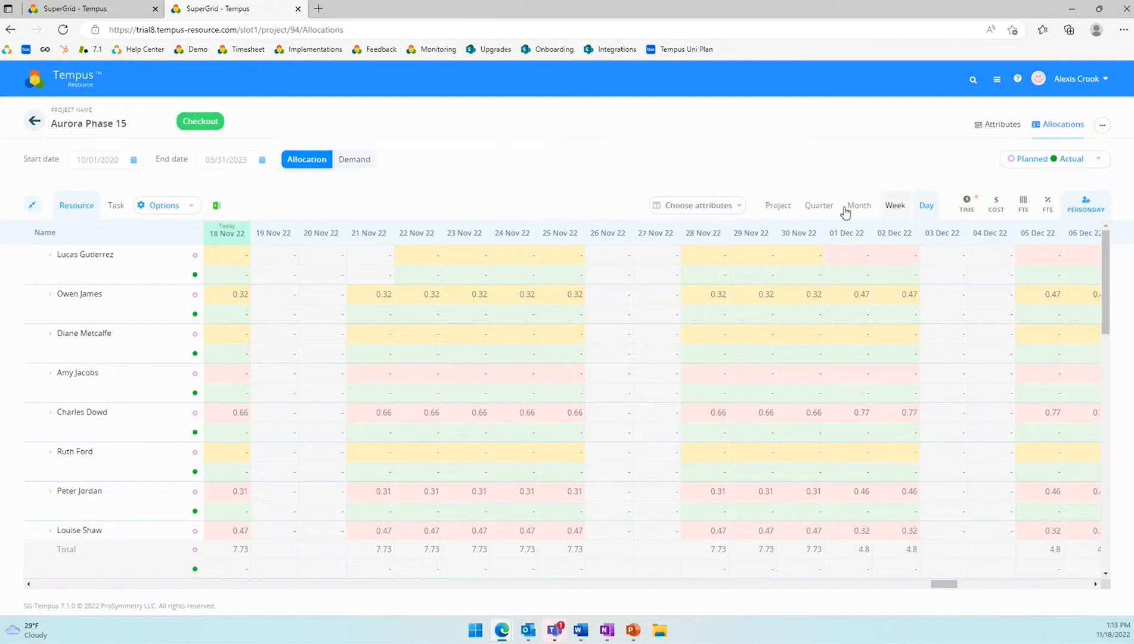
click(103, 13)
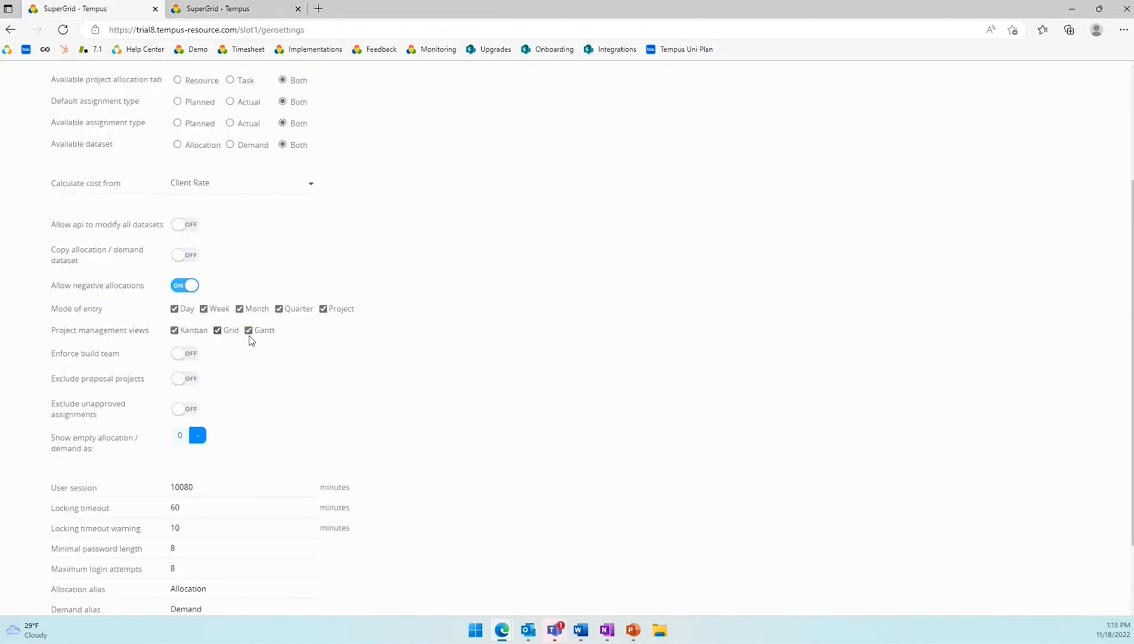
click(174, 309)
scroll(178, 304, up, 3)
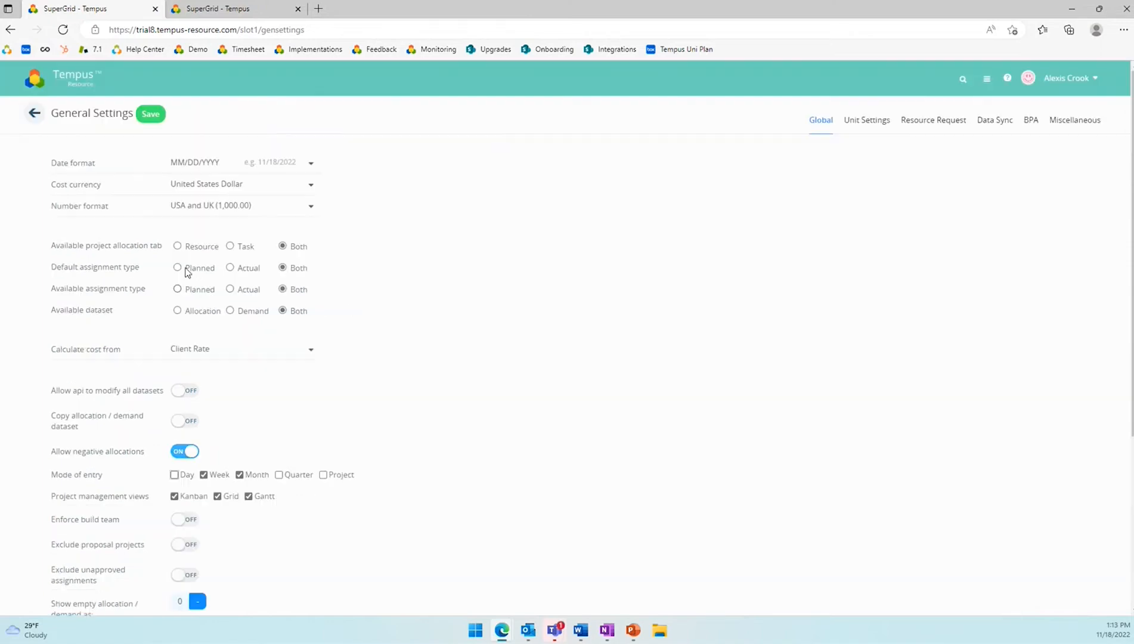
click(151, 114)
click(206, 6)
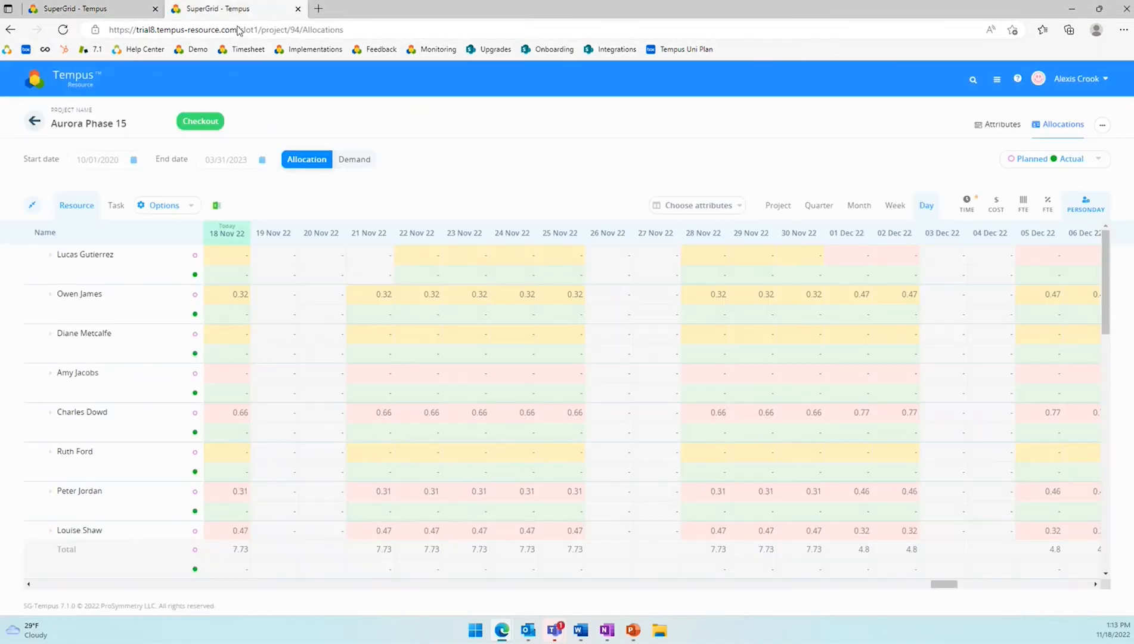
click(65, 32)
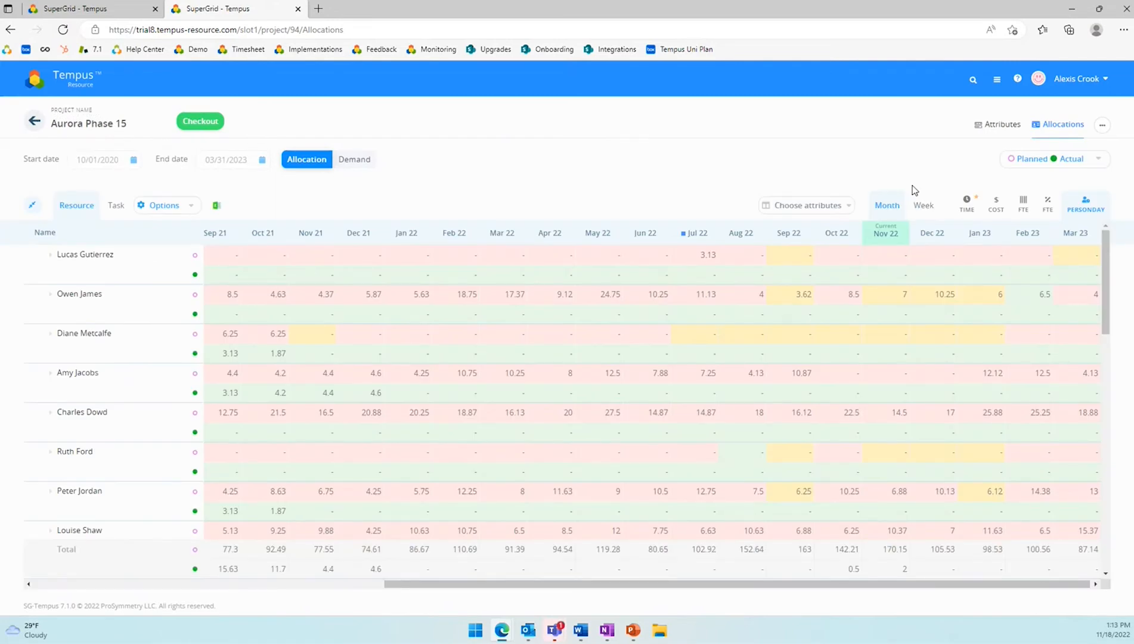
- Re-enable the Quarter, Project and Day modes of entry in the general settings
click(85, 14)
scroll(281, 441, down, 4)
click(278, 226)
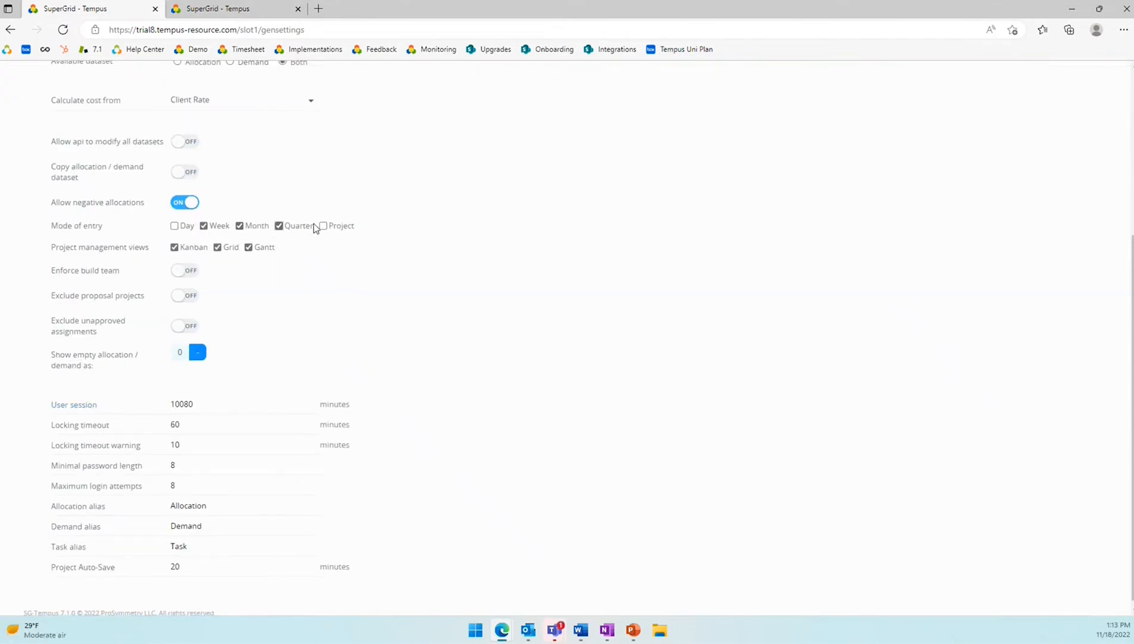
click(322, 226)
click(174, 226)
- Look through the Gantt, Kanban and Grid views of Project Management
click(227, 8)
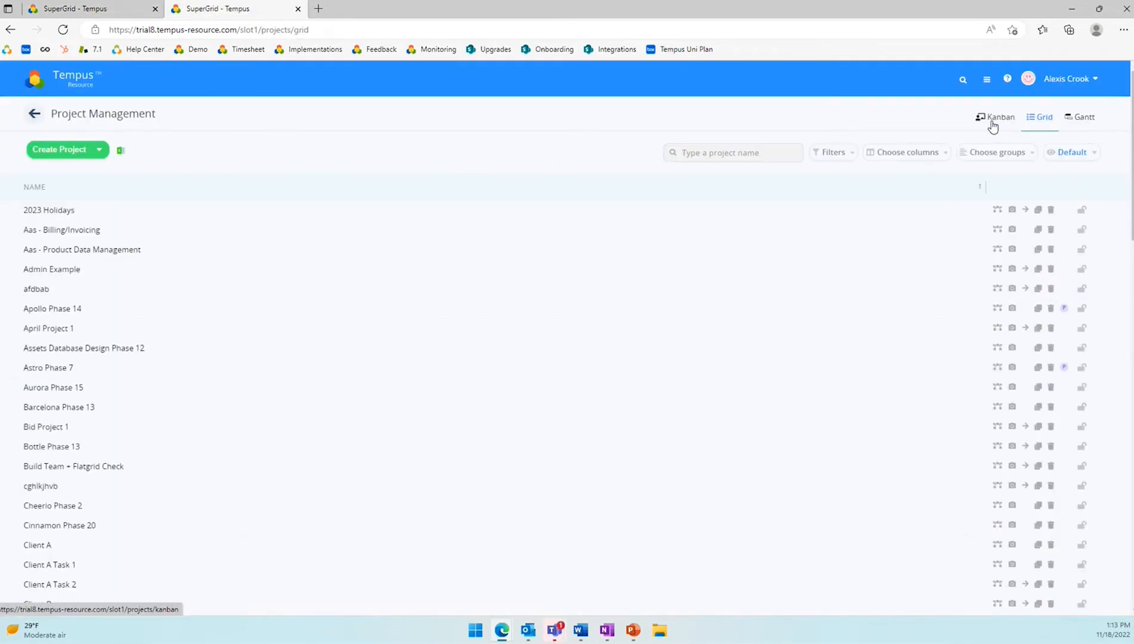
click(1091, 122)
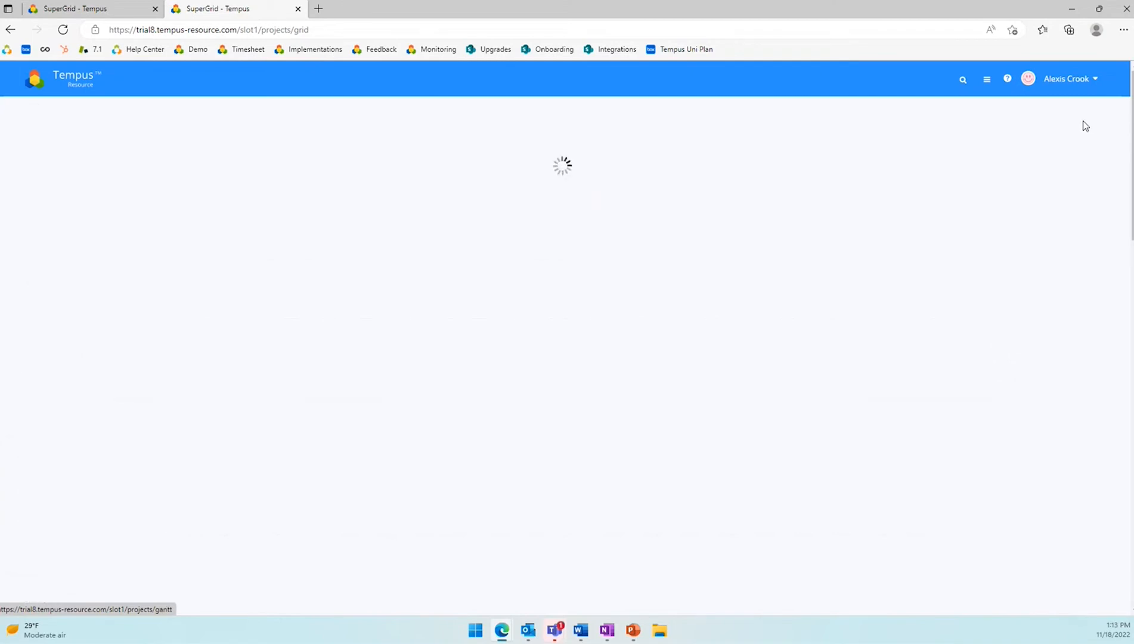
click(1042, 119)
click(1004, 120)
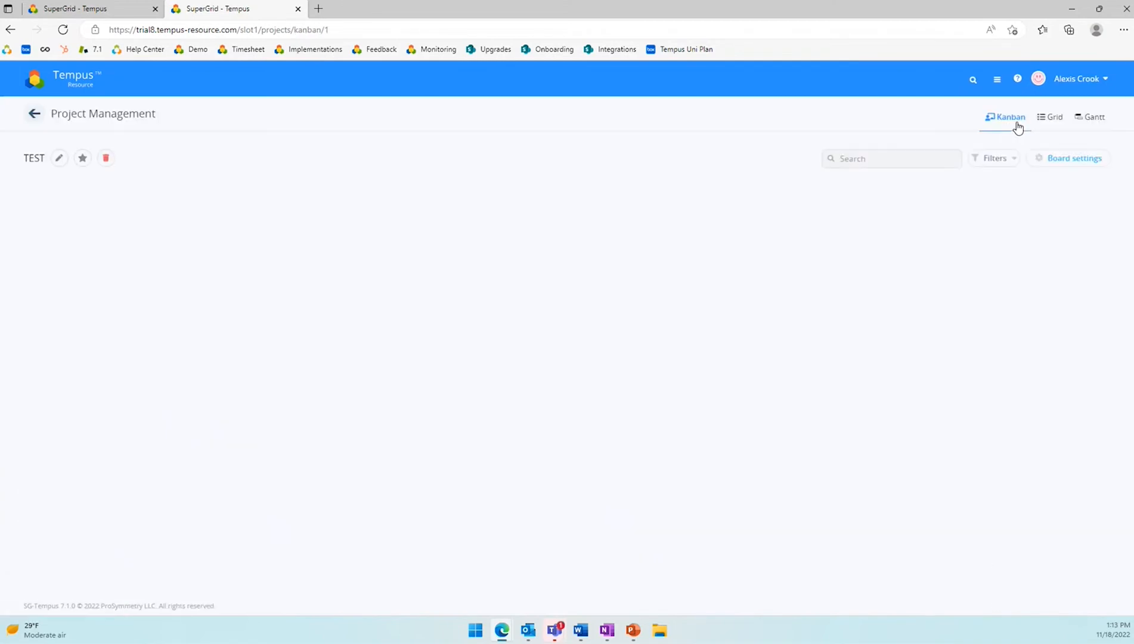
click(1044, 118)
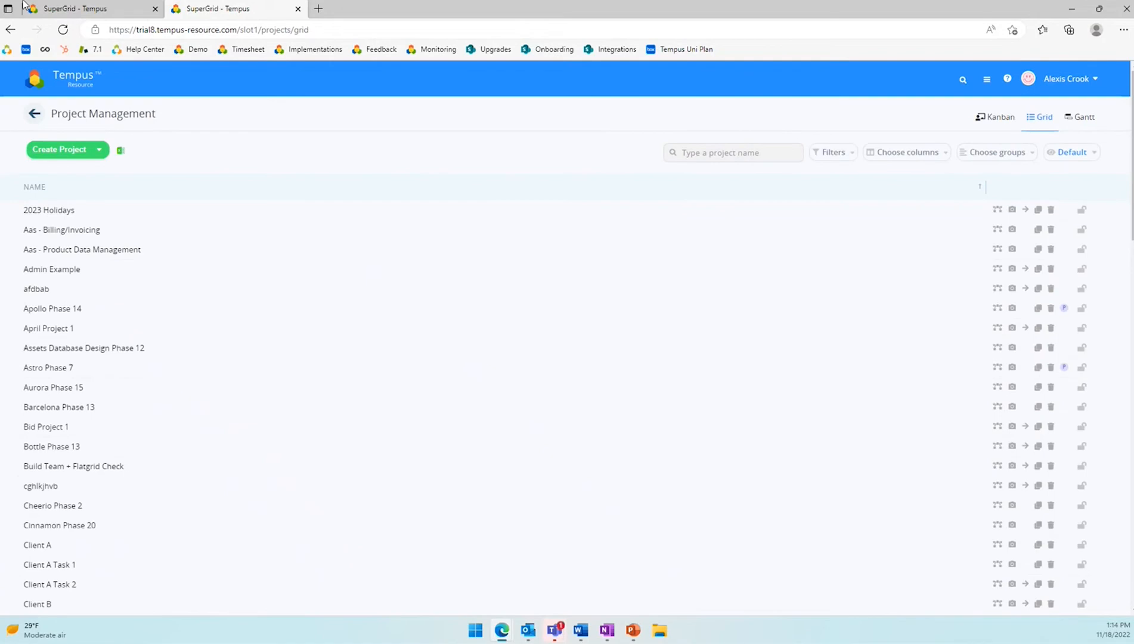
- Disable the Kanban and Gantt project management views, save the general settings and reopen Project Management
click(84, 7)
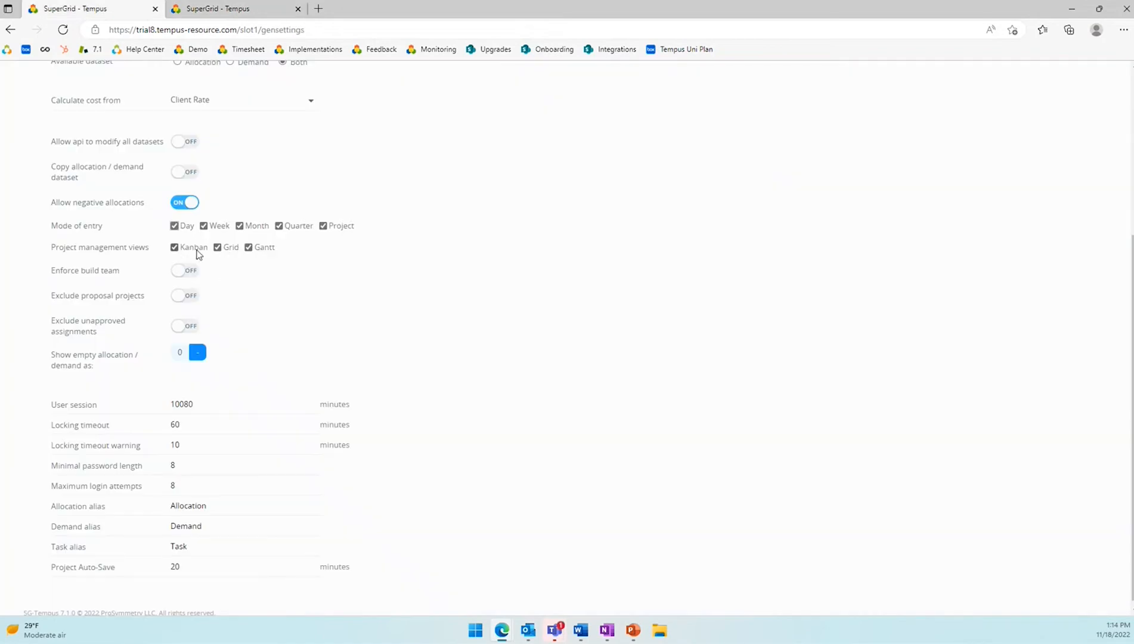
click(175, 248)
click(248, 247)
scroll(203, 325, up, 3)
scroll(242, 194, up, 2)
click(50, 85)
click(51, 195)
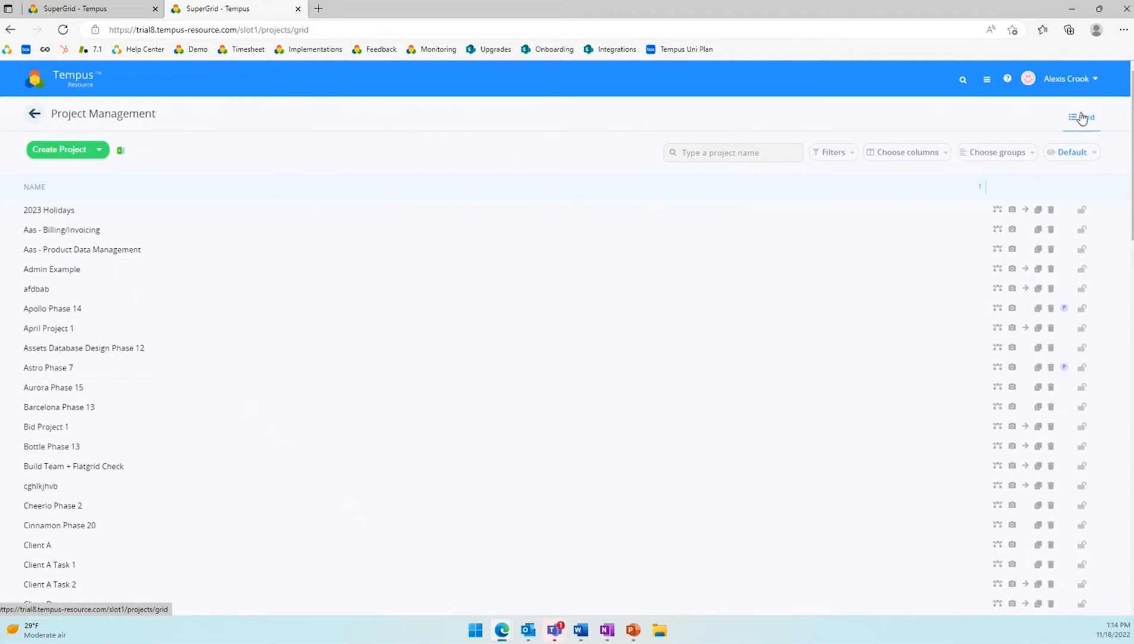
- Return to the general settings and set empty allocation / demand to show as 0
click(97, 8)
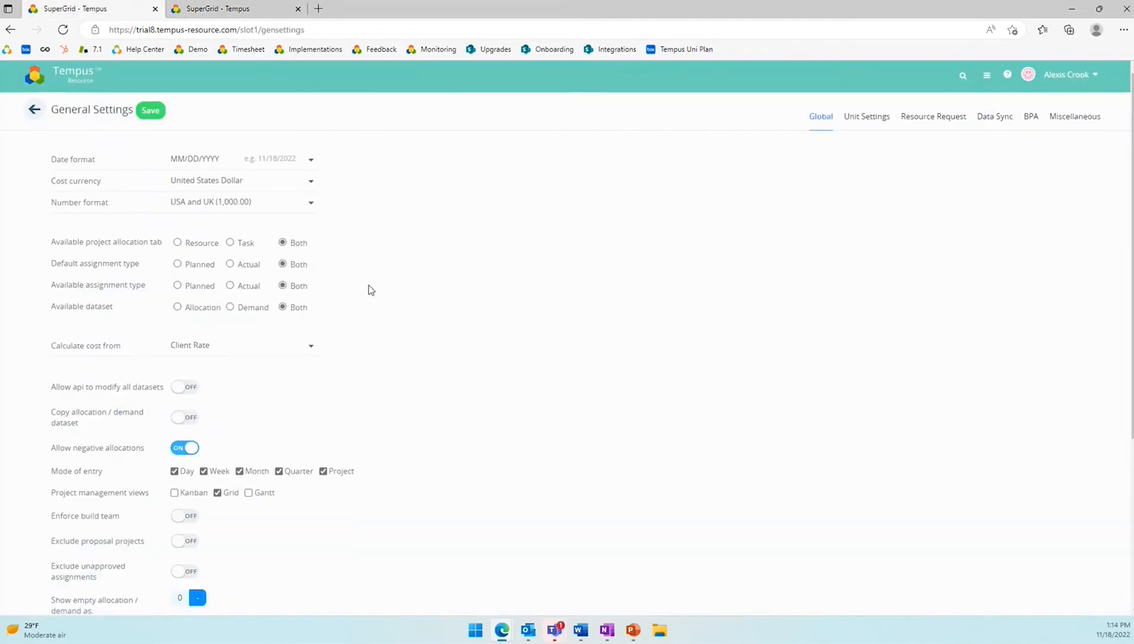
scroll(369, 288, down, 3)
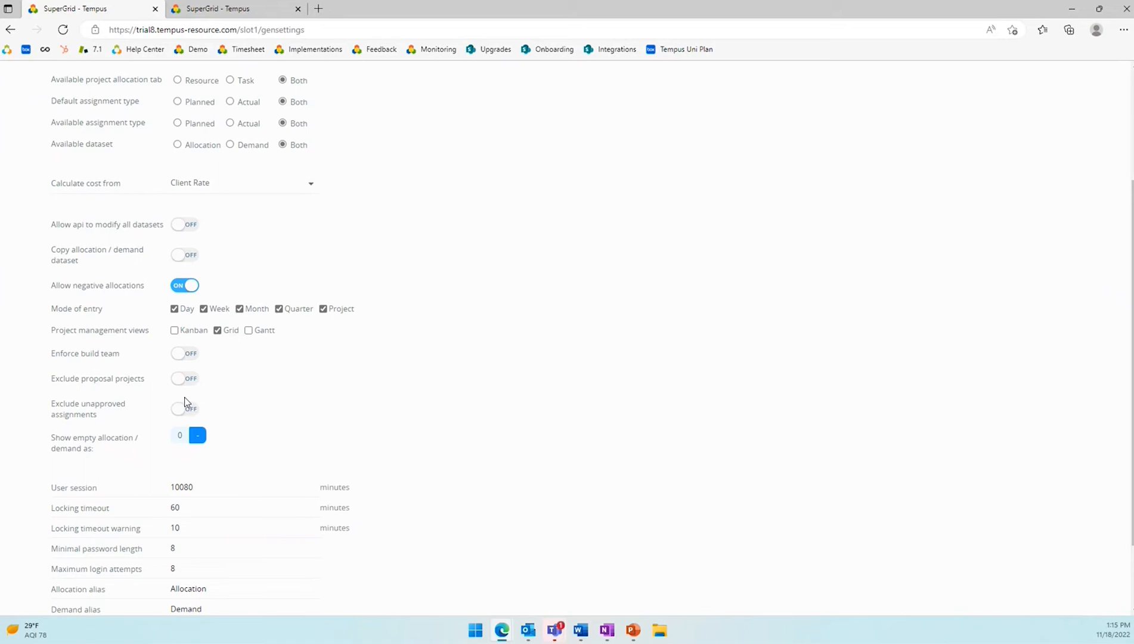
scroll(185, 402, down, 3)
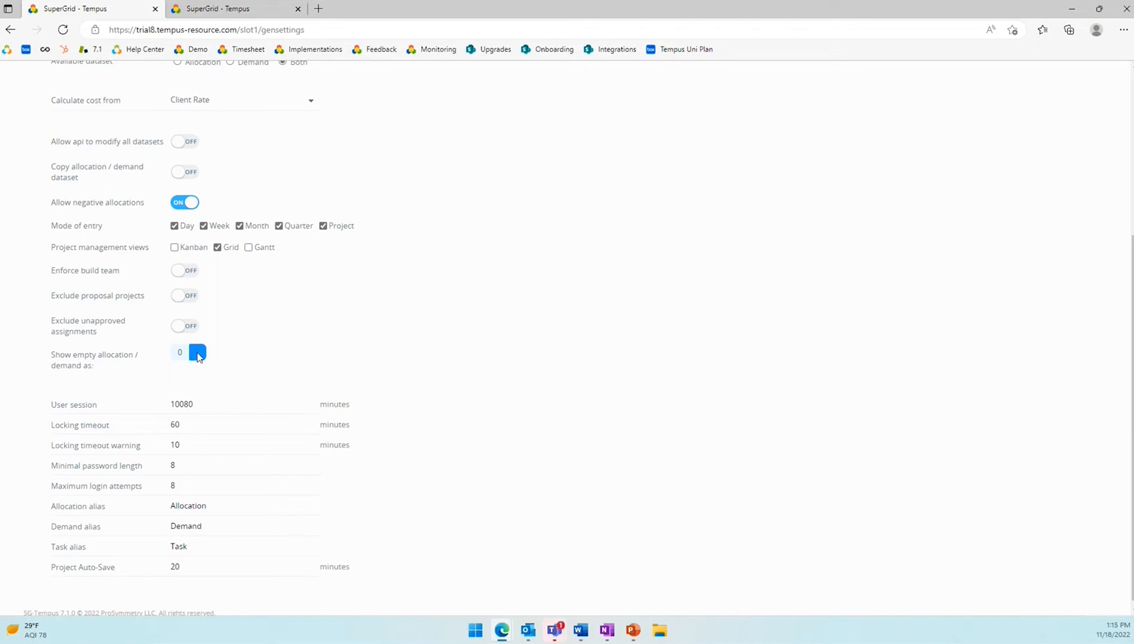
click(182, 355)
- Review the Allocation, Demand and Task alias fields and the Project Auto-Save interval in the general settings
scroll(223, 484, down, 1)
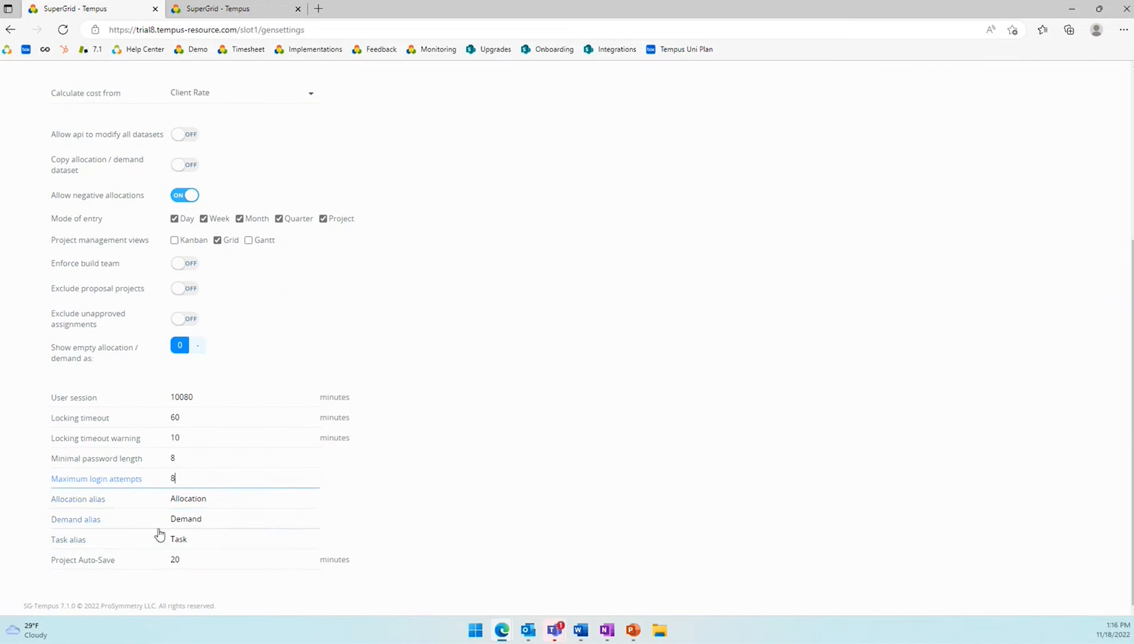
click(205, 506)
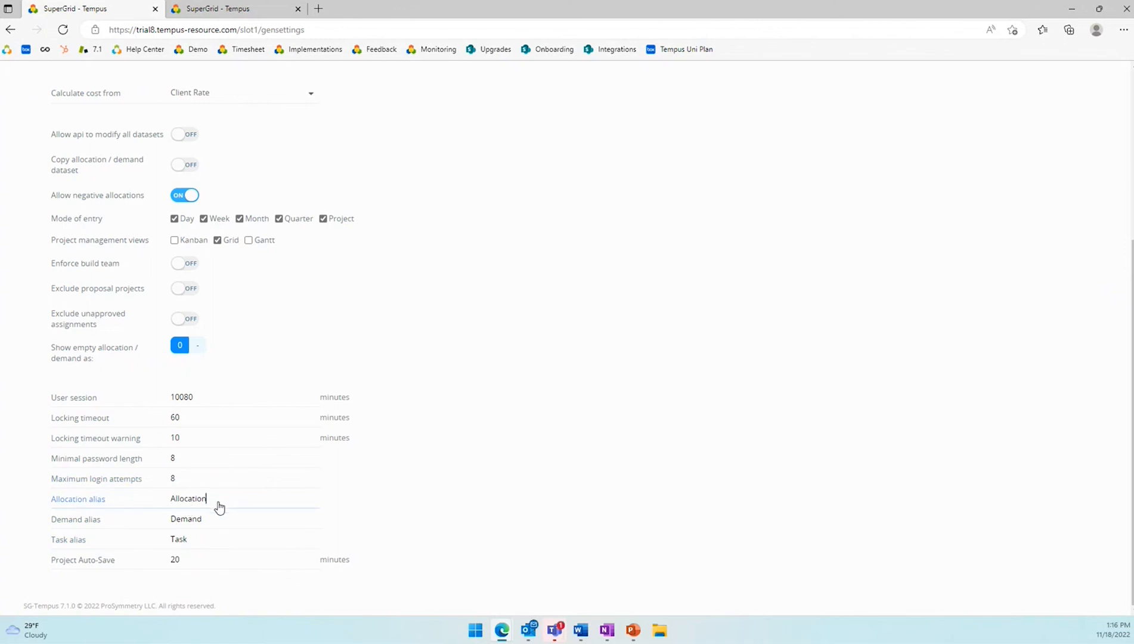
click(203, 517)
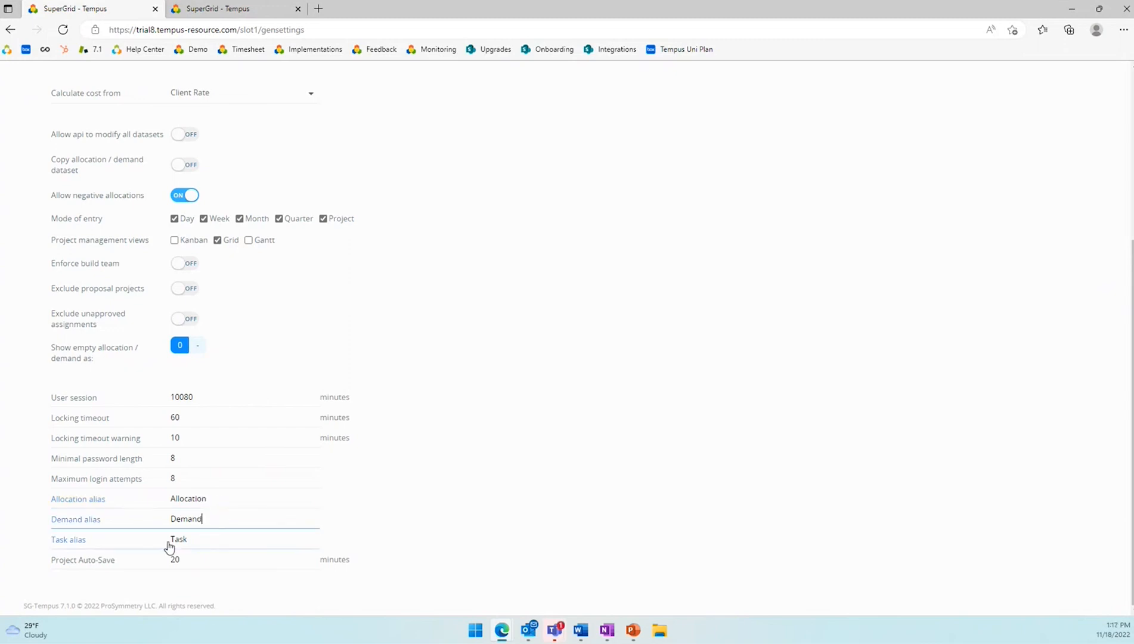
click(188, 543)
click(202, 562)
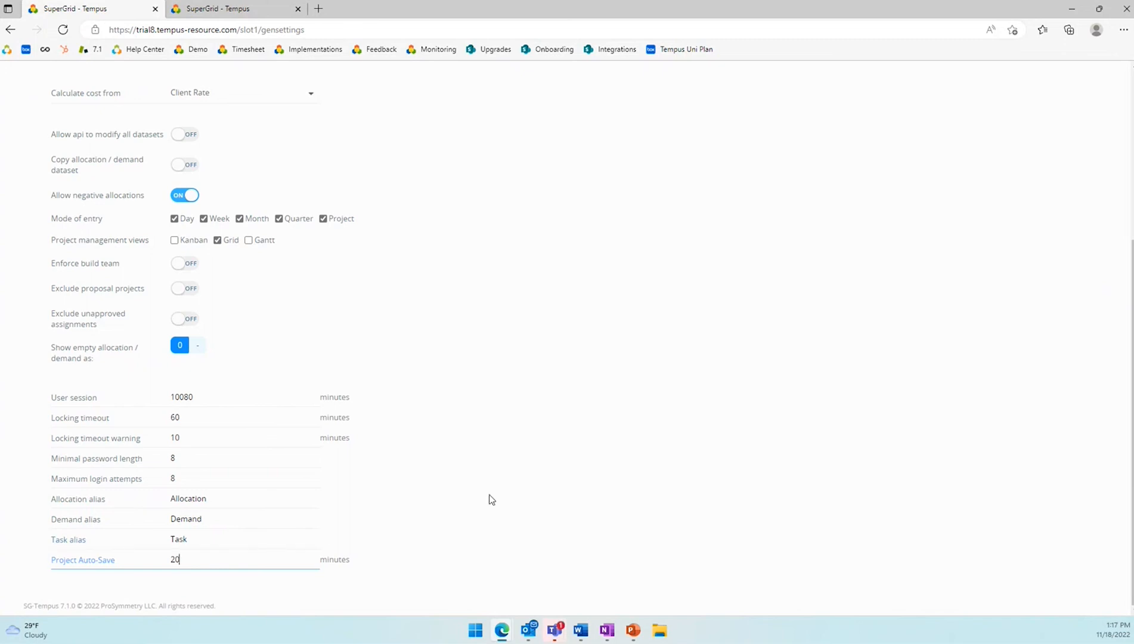
scroll(493, 502, up, 5)
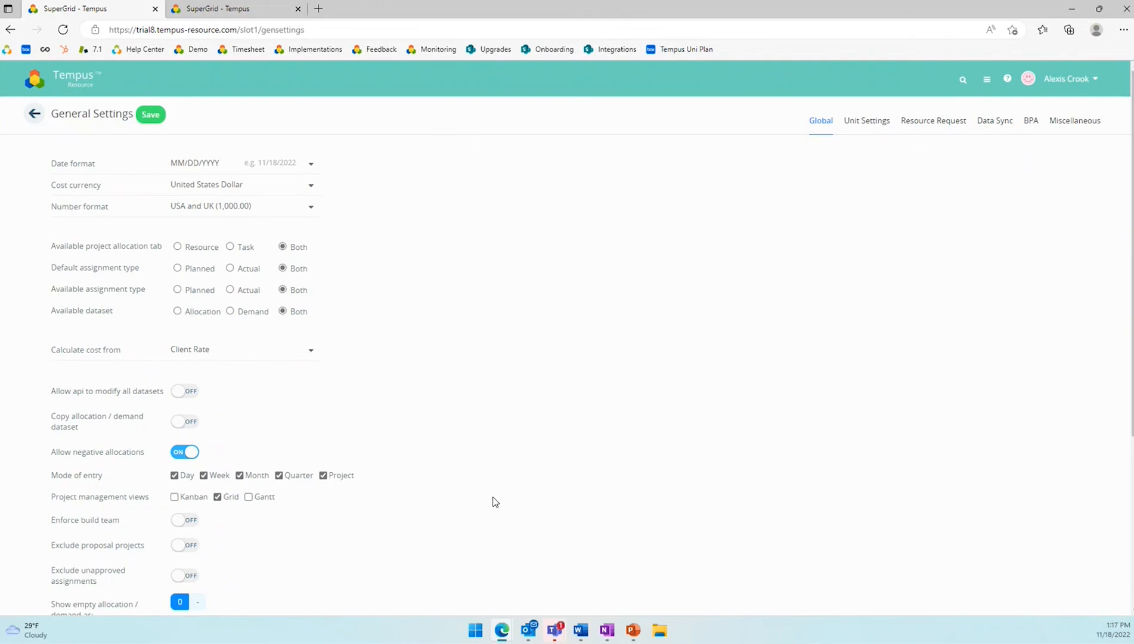
- Open the Help Center in a new browser tab and look through the Global Tab article under Administrative Settings
click(319, 9)
click(141, 49)
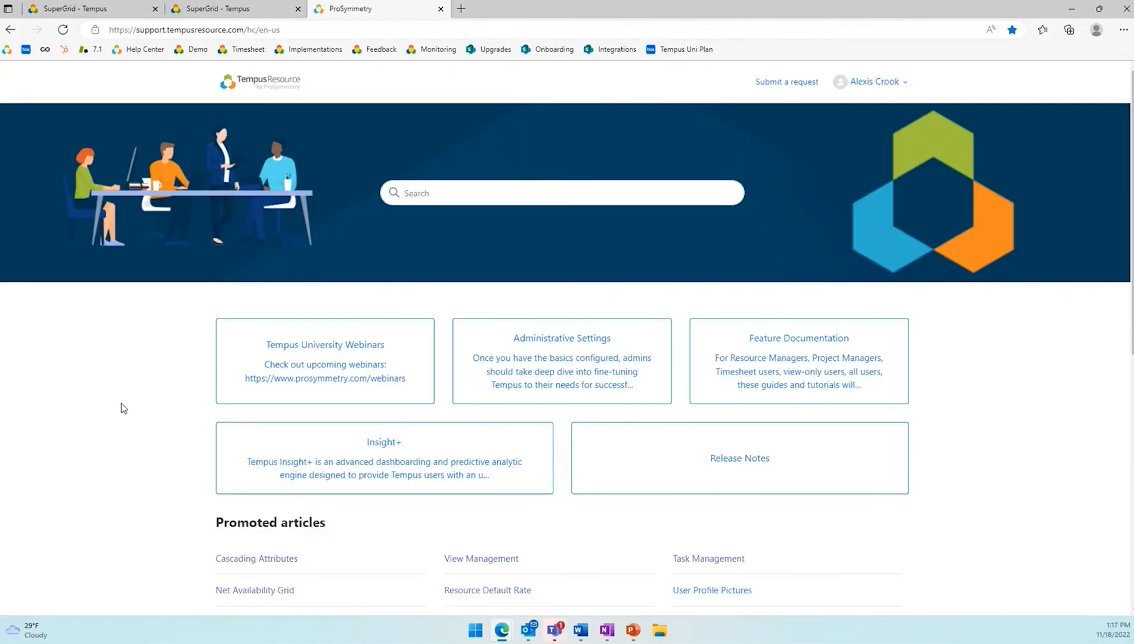
click(543, 373)
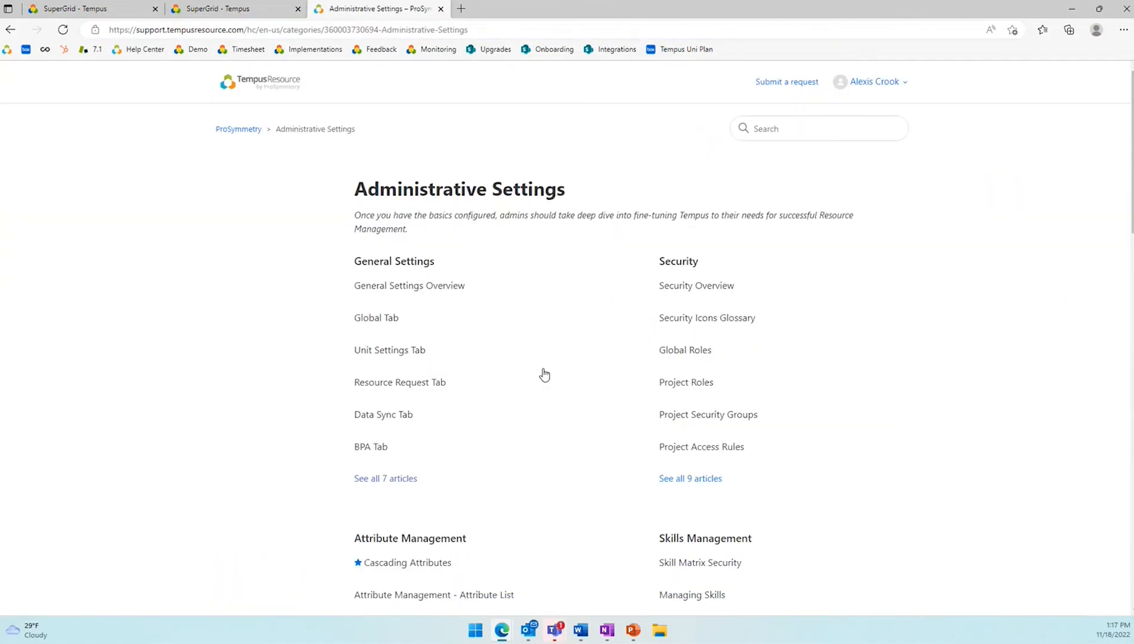
click(384, 320)
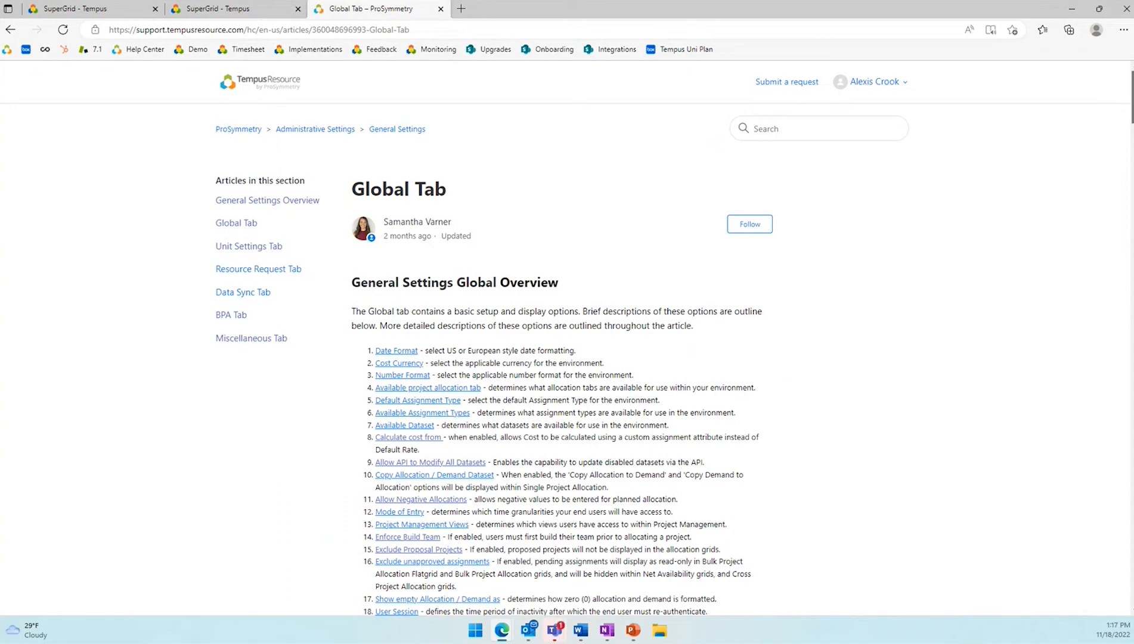
scroll(1131, 123, down, 3)
drag(1131, 119, 1132, 263)
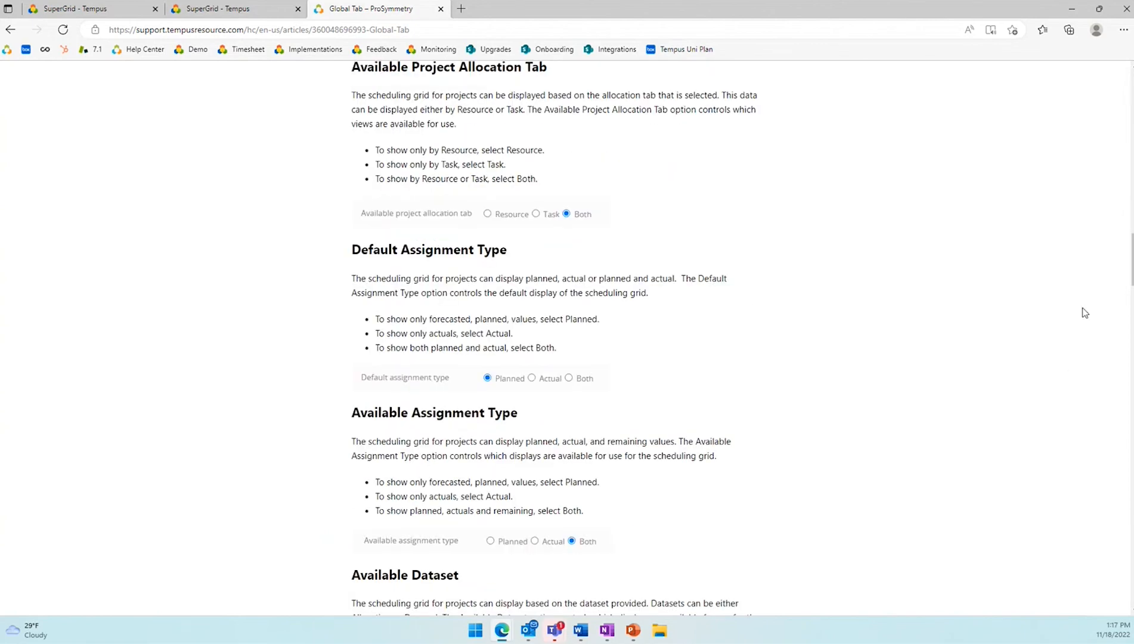
drag(1131, 270, 1132, 121)
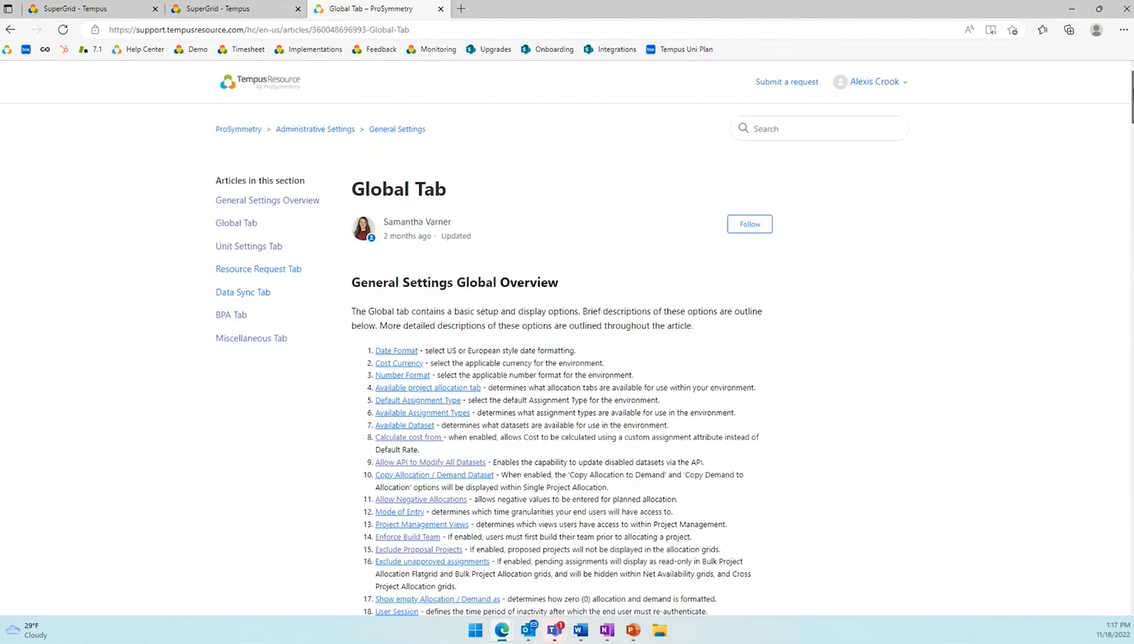